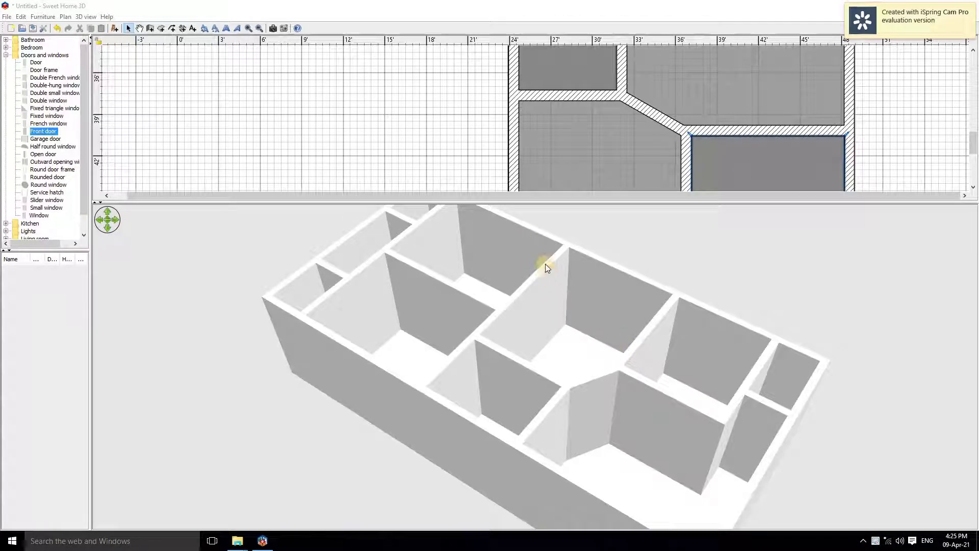
# Step: Place an open door in the lower wall of the right-hand 171 sq ft room, beside the dividing wall
pyautogui.moveTo(437, 201); pyautogui.dragTo(485, 441)
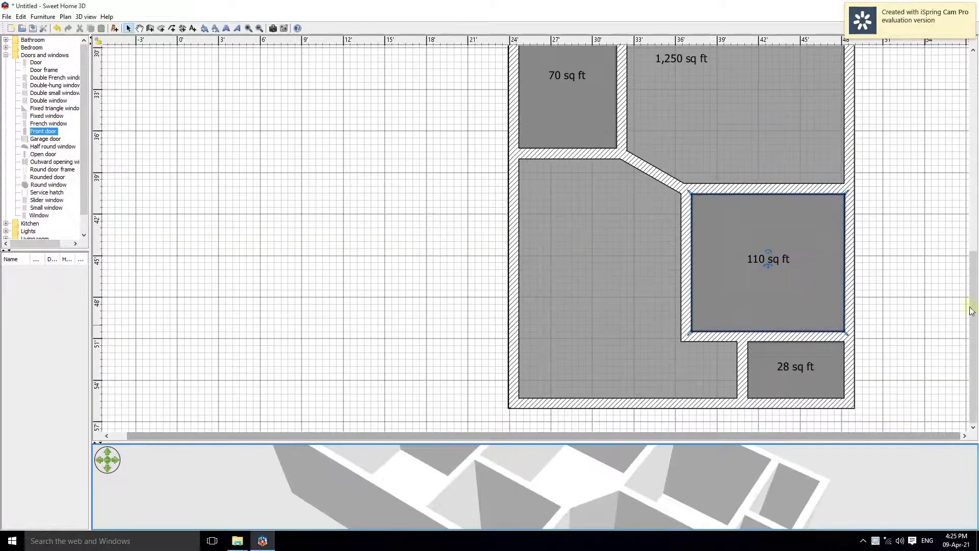
pyautogui.moveTo(971, 311)
pyautogui.mouseDown()
pyautogui.moveTo(973, 178)
pyautogui.moveTo(974, 302)
pyautogui.mouseUp()
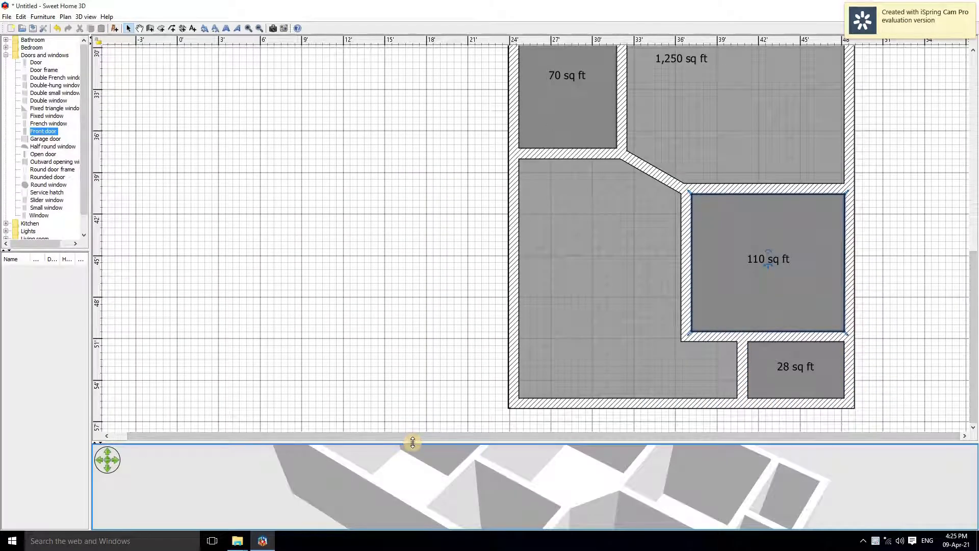
pyautogui.moveTo(413, 442); pyautogui.dragTo(413, 138)
pyautogui.moveTo(573, 280); pyautogui.dragTo(472, 183)
pyautogui.moveTo(472, 139); pyautogui.dragTo(464, 444)
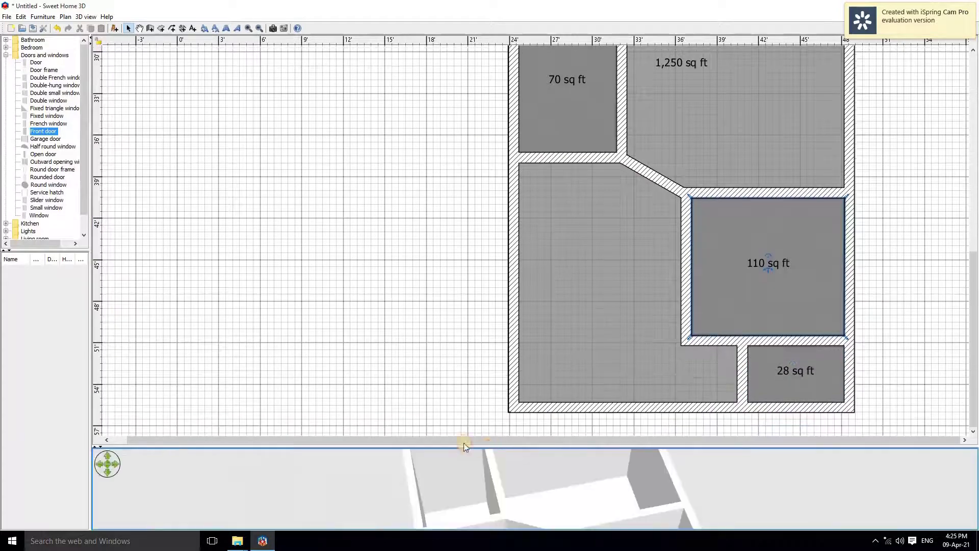
pyautogui.moveTo(975, 268); pyautogui.dragTo(974, 120)
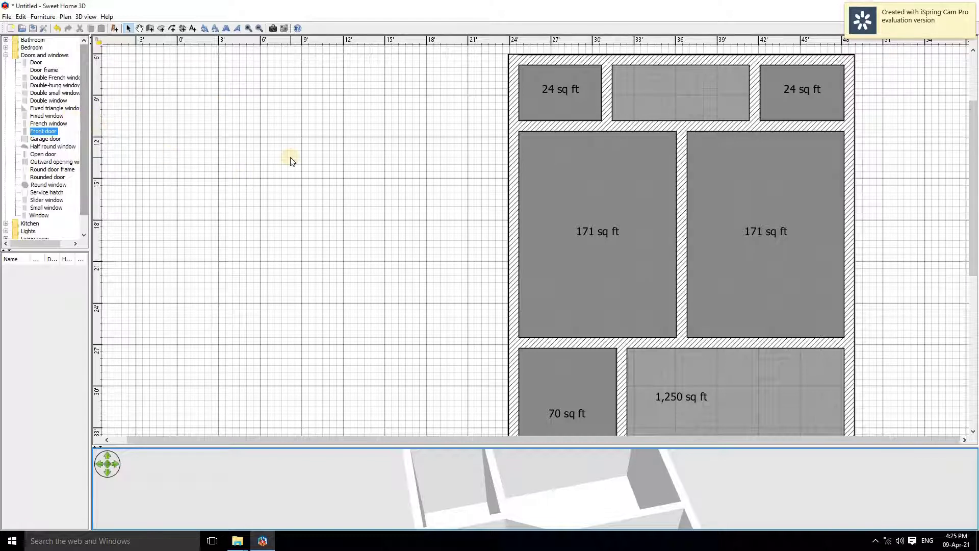
pyautogui.click(41, 154)
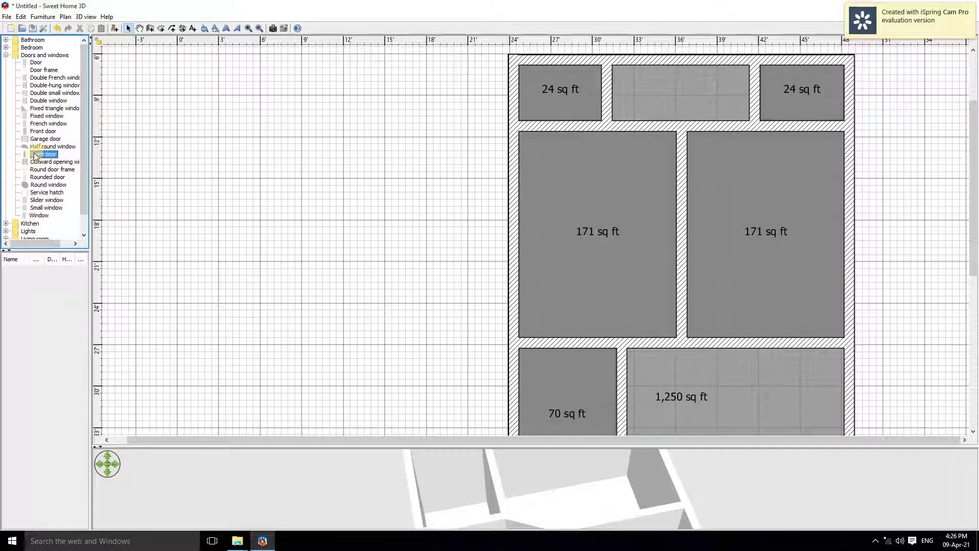
pyautogui.moveTo(34, 156); pyautogui.dragTo(690, 337)
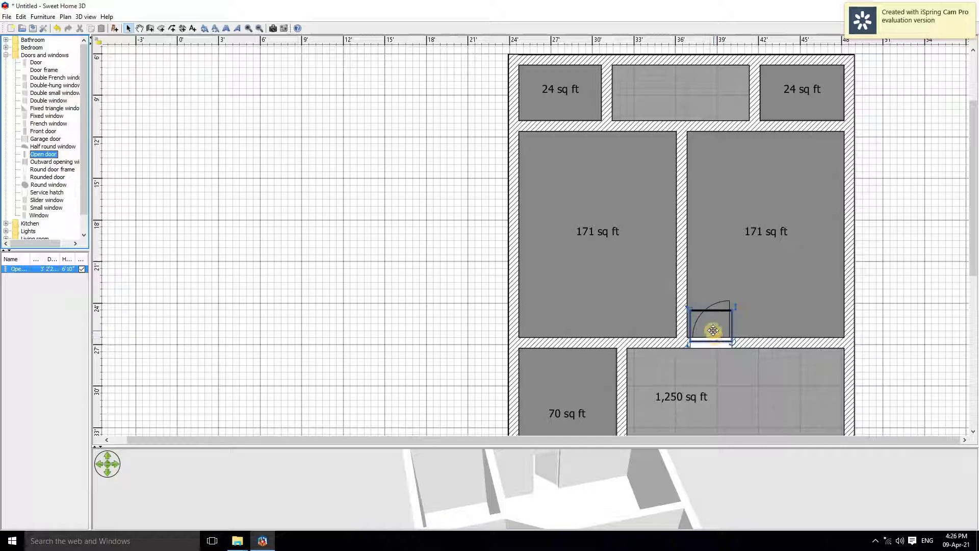
# Step: Set the new door's width to 44 inches and shift it clear of the wall dividing the two 171 sq ft rooms
pyautogui.doubleClick(711, 328)
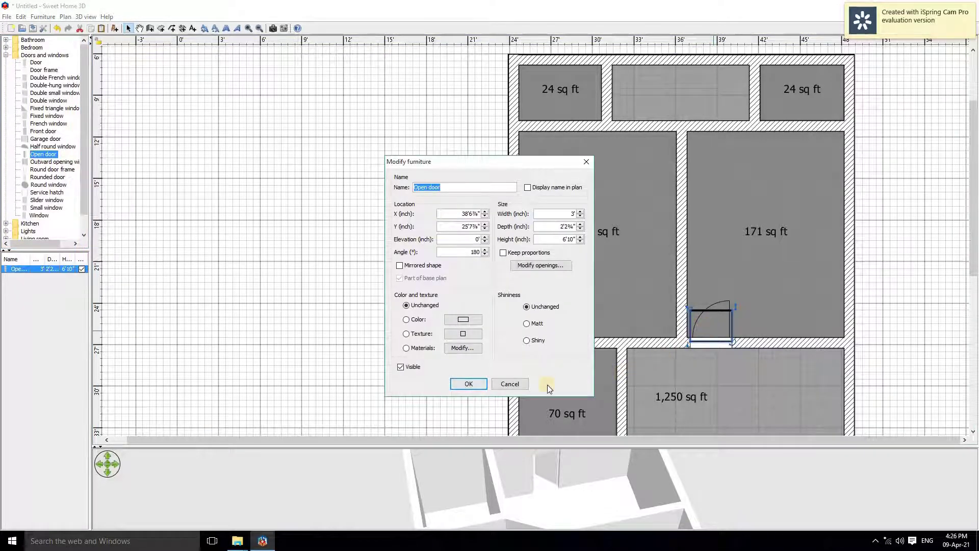
pyautogui.click(510, 383)
pyautogui.doubleClick(710, 333)
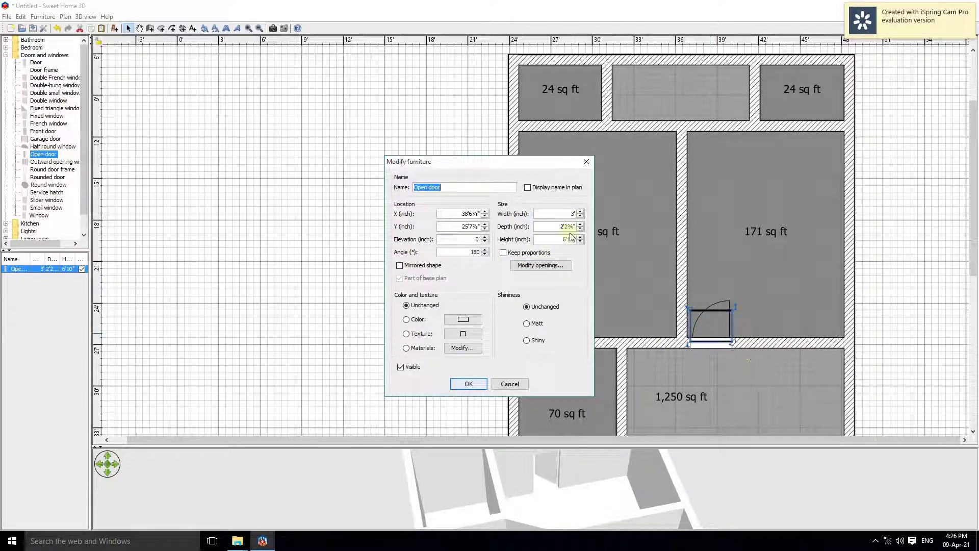
pyautogui.doubleClick(569, 213)
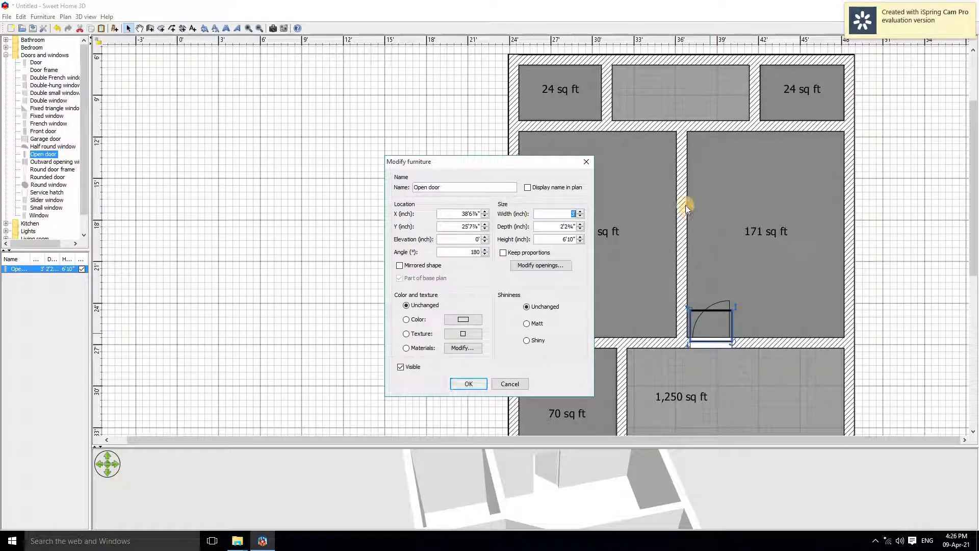
pyautogui.write('44"')
pyautogui.click(468, 384)
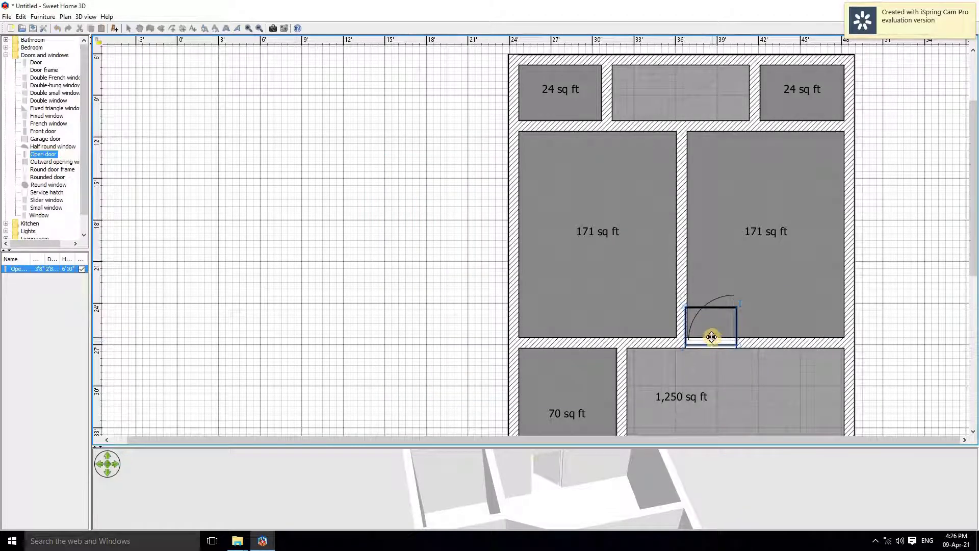
pyautogui.moveTo(712, 336); pyautogui.dragTo(716, 337)
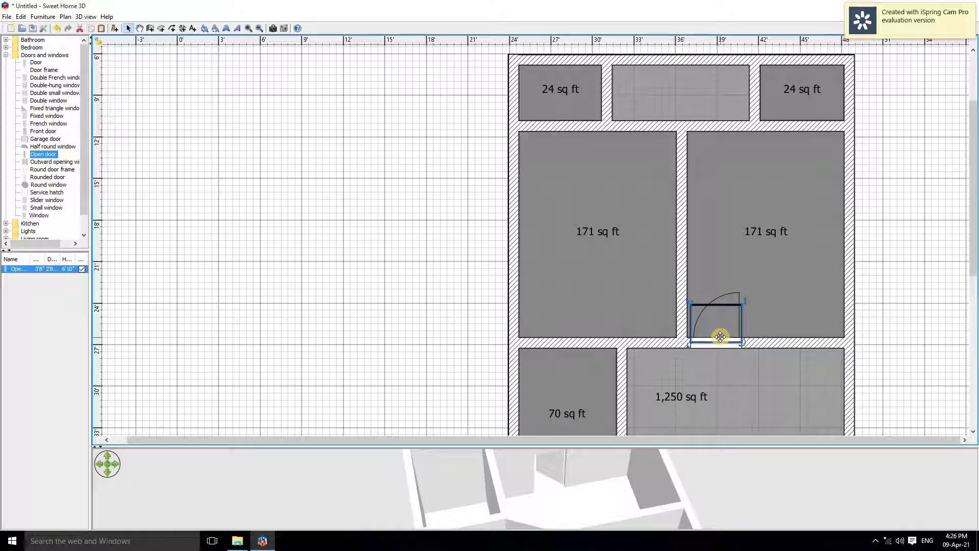
# Step: Copy the door to the left-hand 171 sq ft room's lower wall and the 70 sq ft room's right wall, and mirror the original door
pyautogui.keyDown('ctrl'); pyautogui.moveTo(725, 334); pyautogui.dragTo(606, 380); pyautogui.keyUp('ctrl')
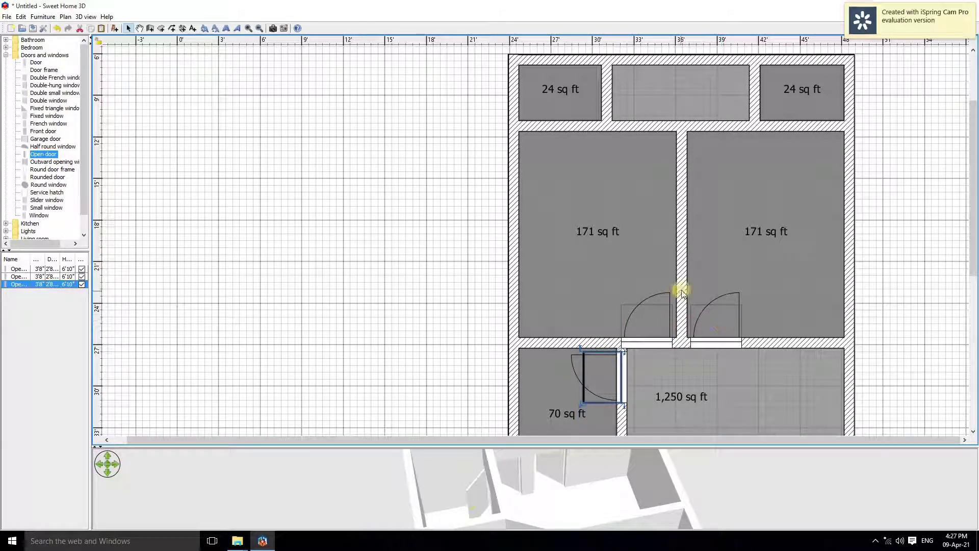
pyautogui.click(709, 311)
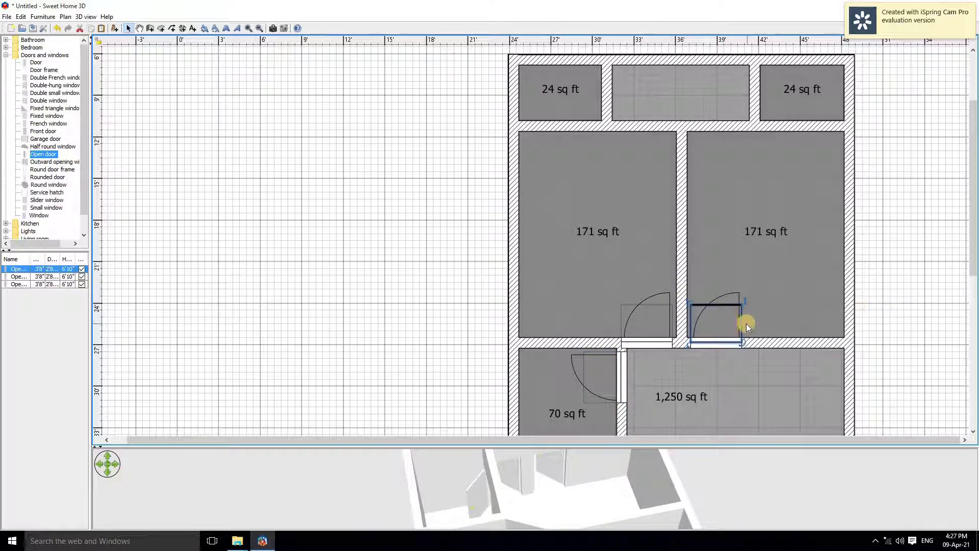
pyautogui.doubleClick(726, 324)
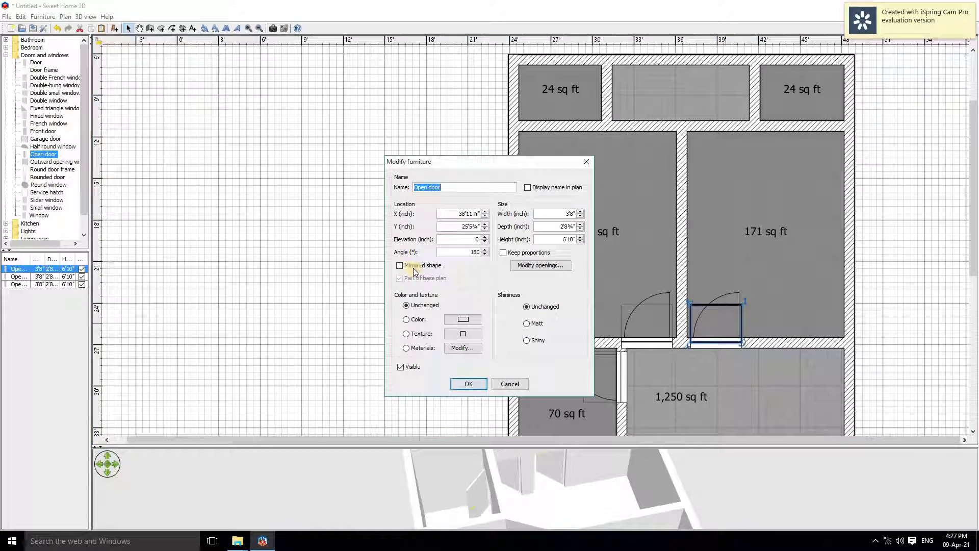
pyautogui.click(468, 383)
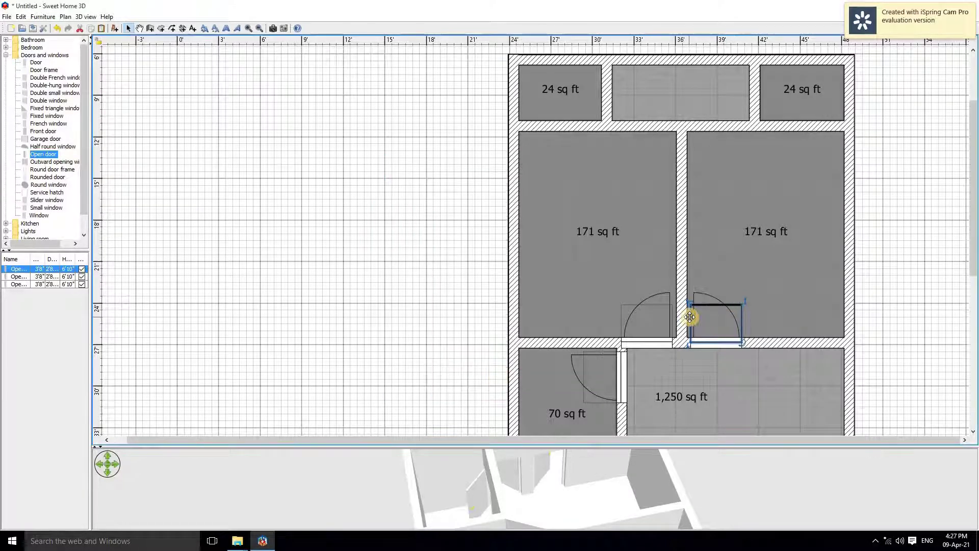
# Step: Copy the 70 sq ft room's door to the left wall and the upper wall of the 110 sq ft room
pyautogui.moveTo(974, 217); pyautogui.dragTo(974, 313)
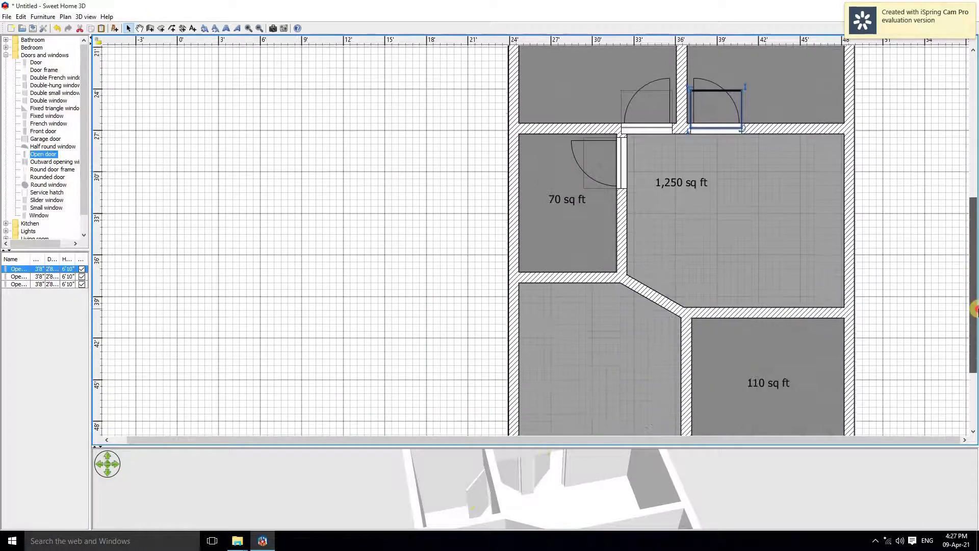
pyautogui.click(601, 162)
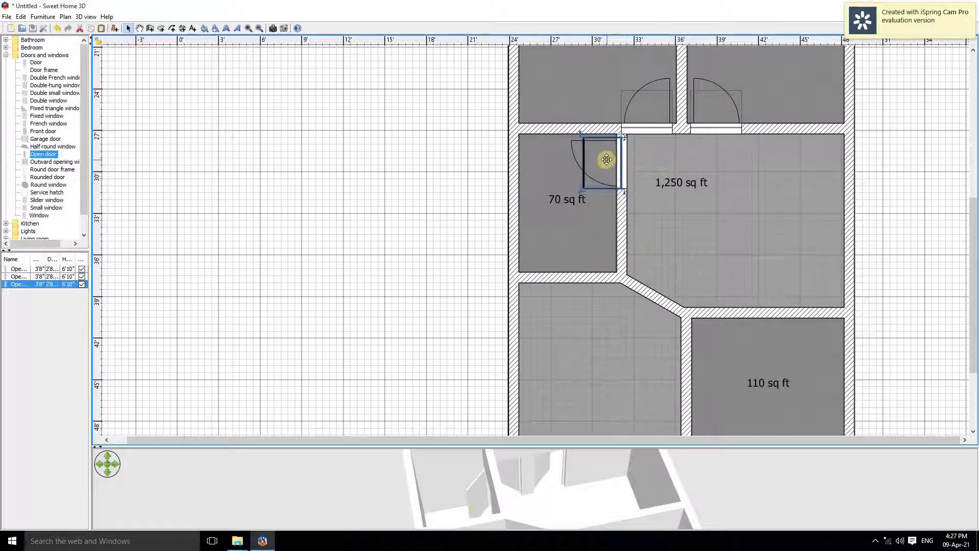
pyautogui.moveTo(974, 257); pyautogui.dragTo(974, 283)
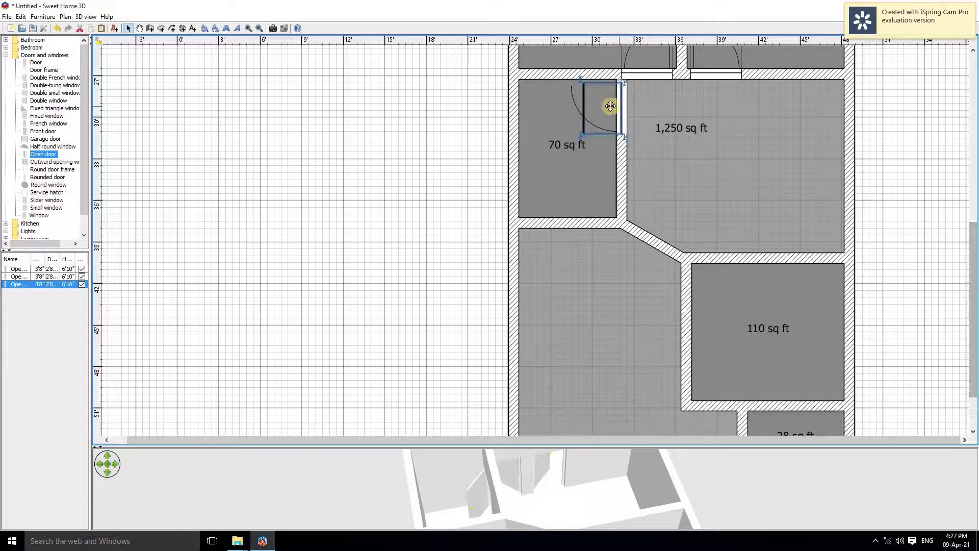
pyautogui.keyDown('alt'); pyautogui.moveTo(598, 106); pyautogui.dragTo(727, 264); pyautogui.keyUp('alt')
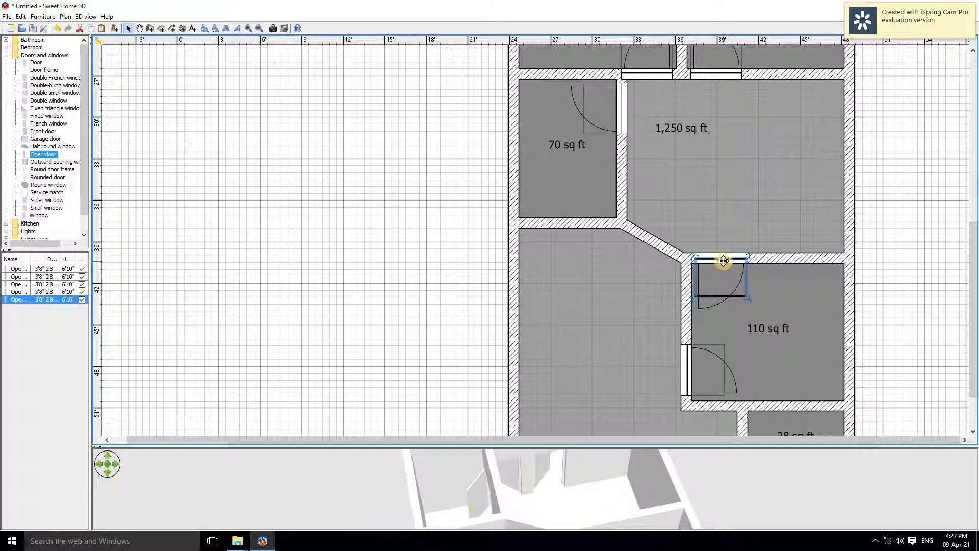
# Step: Set the width of the 110 sq ft room's upper-wall door to 27 inches and move it to the room's left corner
pyautogui.doubleClick(724, 260)
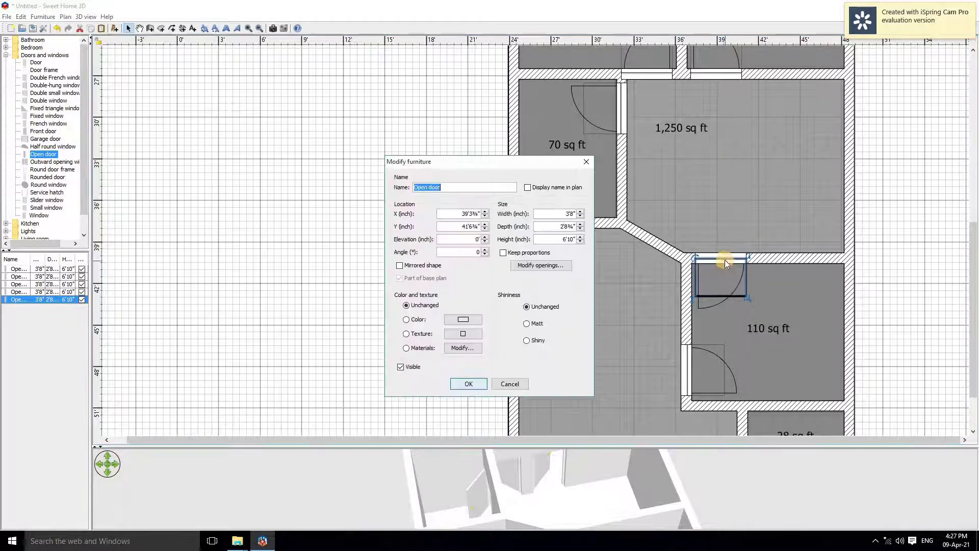
pyautogui.doubleClick(569, 214)
pyautogui.write('27')
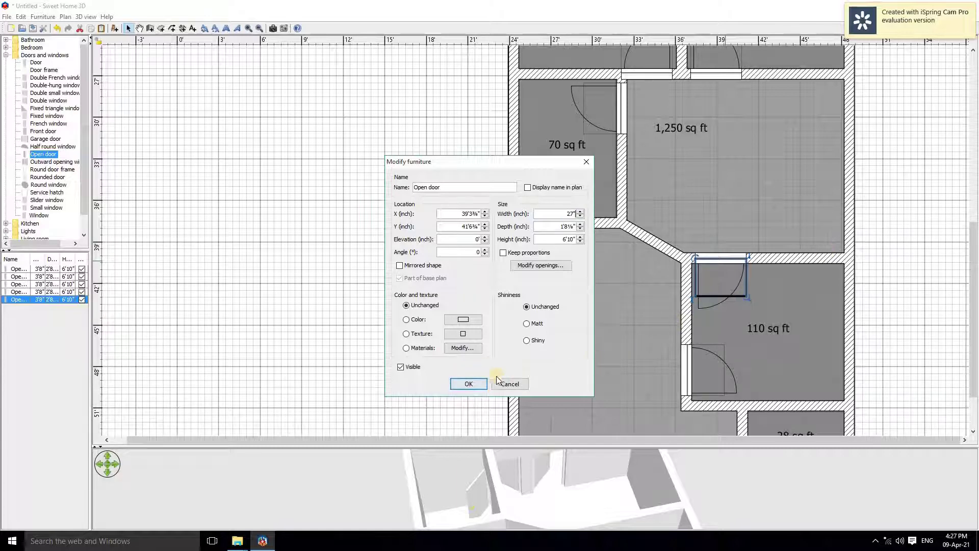
pyautogui.click(468, 383)
pyautogui.moveTo(727, 271)
pyautogui.mouseDown()
pyautogui.moveTo(704, 266)
pyautogui.moveTo(714, 263)
pyautogui.mouseUp()
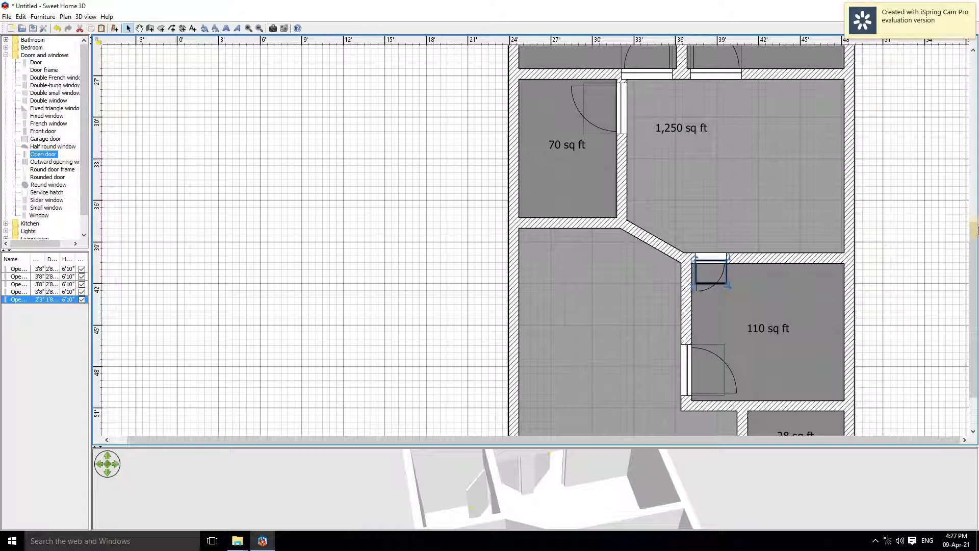
# Step: Copy the narrow 27-inch door to the left wall of the 28 sq ft room
pyautogui.scroll(-5, 977, 235)
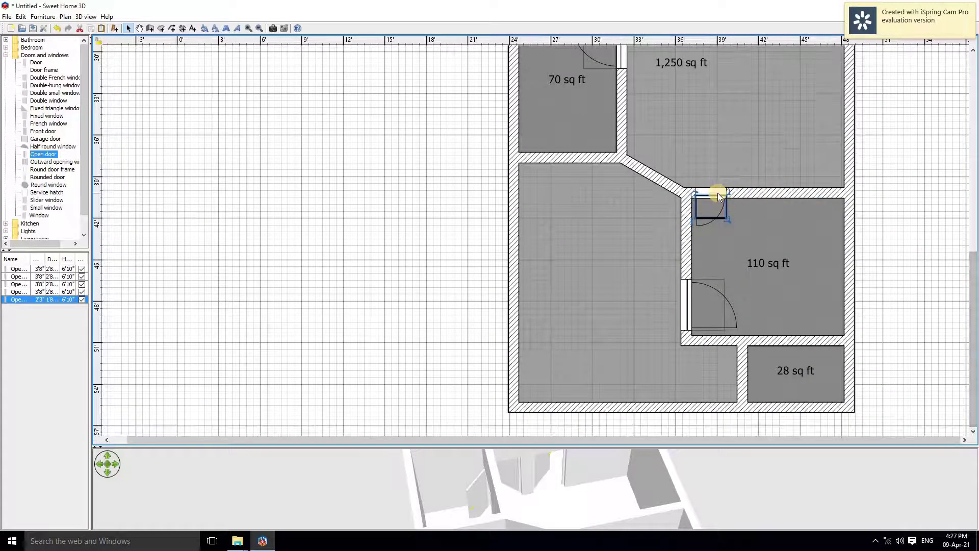
pyautogui.click(734, 335)
pyautogui.moveTo(734, 336); pyautogui.dragTo(736, 381)
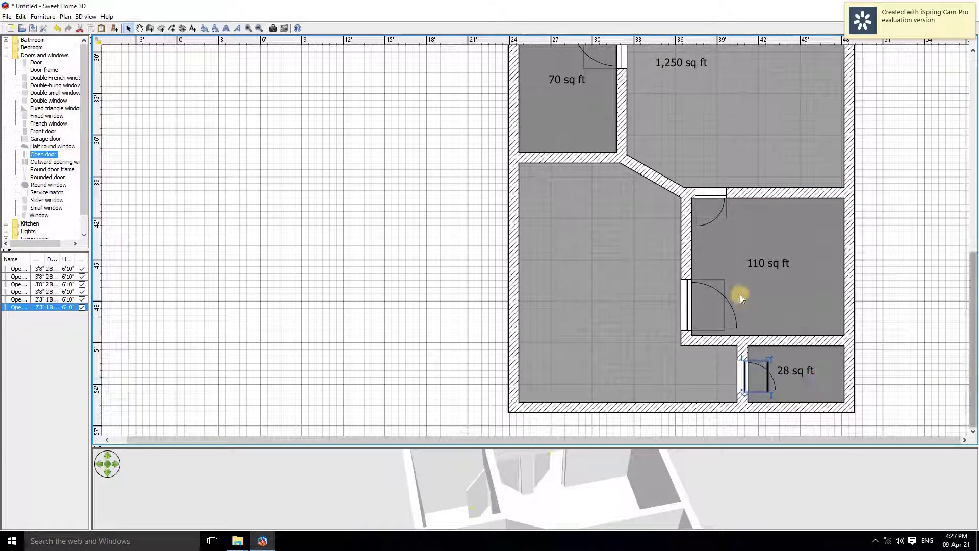
# Step: Copy the 27-inch door to the lower walls of both 24 sq ft rooms, near their outer corners
pyautogui.click(712, 204)
pyautogui.keyDown('alt'); pyautogui.moveTo(712, 205); pyautogui.dragTo(909, 107); pyautogui.keyUp('alt')
pyautogui.moveTo(972, 286); pyautogui.dragTo(972, 150)
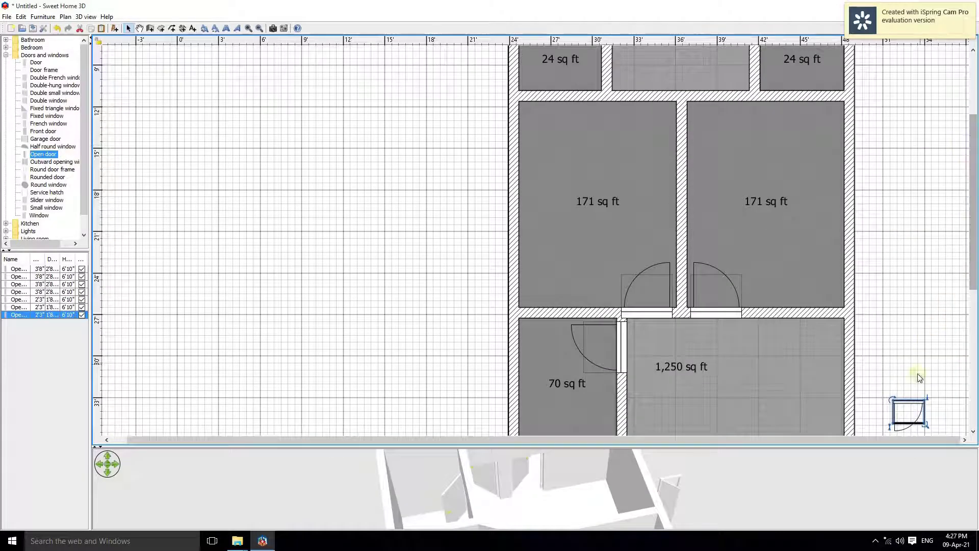
pyautogui.moveTo(908, 411); pyautogui.dragTo(540, 91)
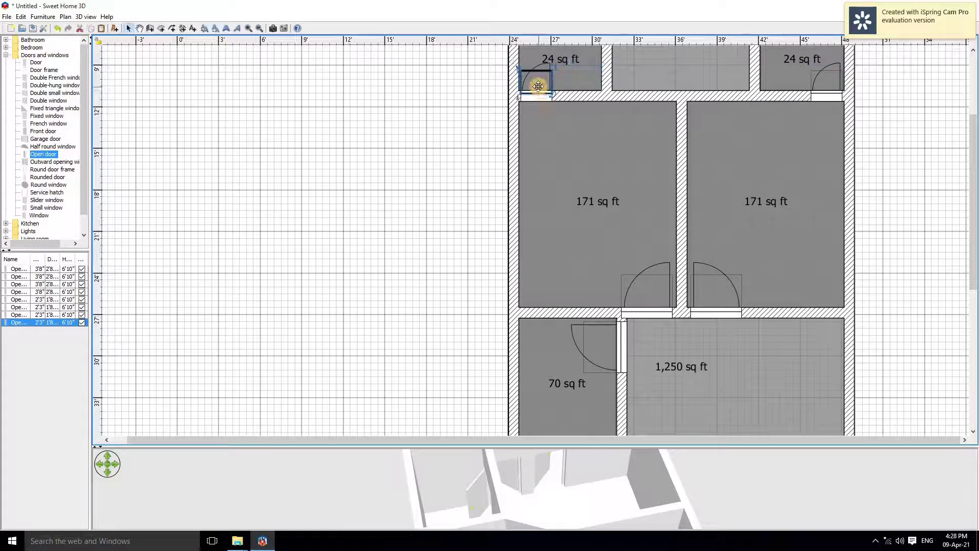
# Step: Mirror the door of the left-hand 24 sq ft room and deselect it
pyautogui.doubleClick(536, 84)
pyautogui.click(400, 265)
pyautogui.click(468, 384)
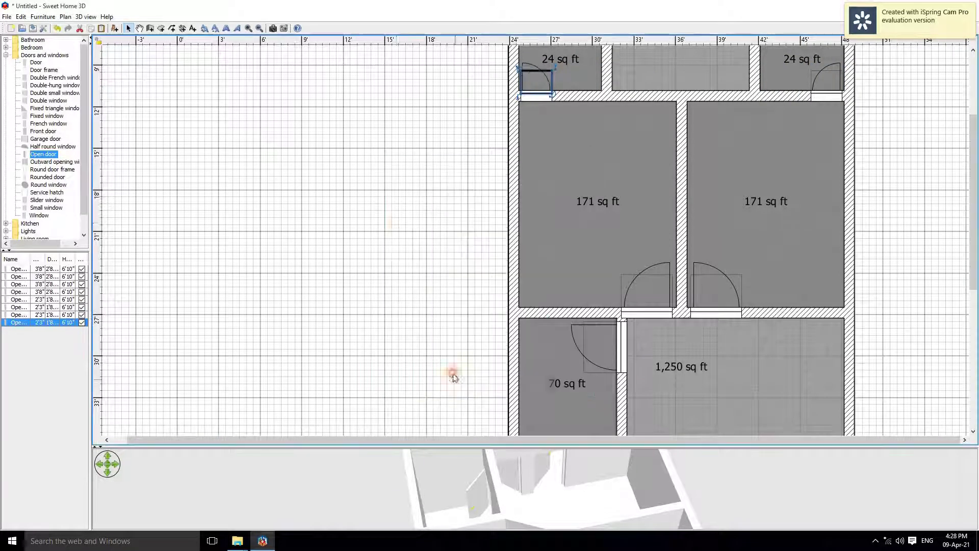
pyautogui.click(487, 135)
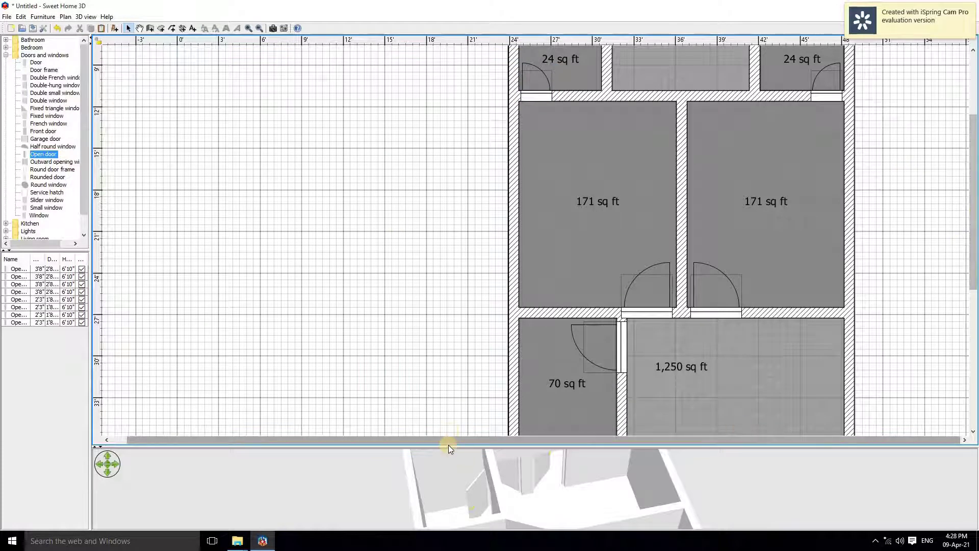
# Step: Place a slider window in the wall between the left-hand 171 sq ft room and the space between the two 24 sq ft rooms
pyautogui.moveTo(449, 444); pyautogui.dragTo(470, 148)
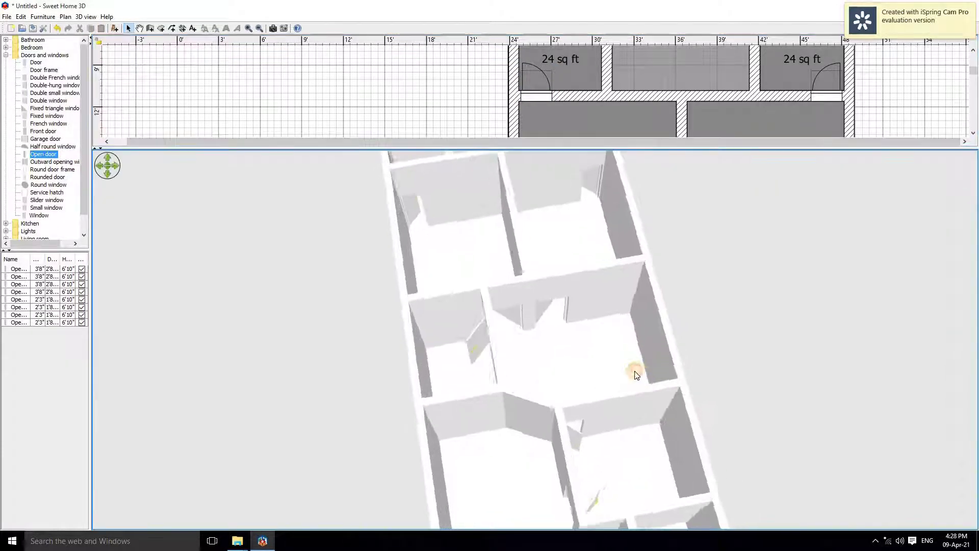
pyautogui.moveTo(634, 310); pyautogui.dragTo(612, 286)
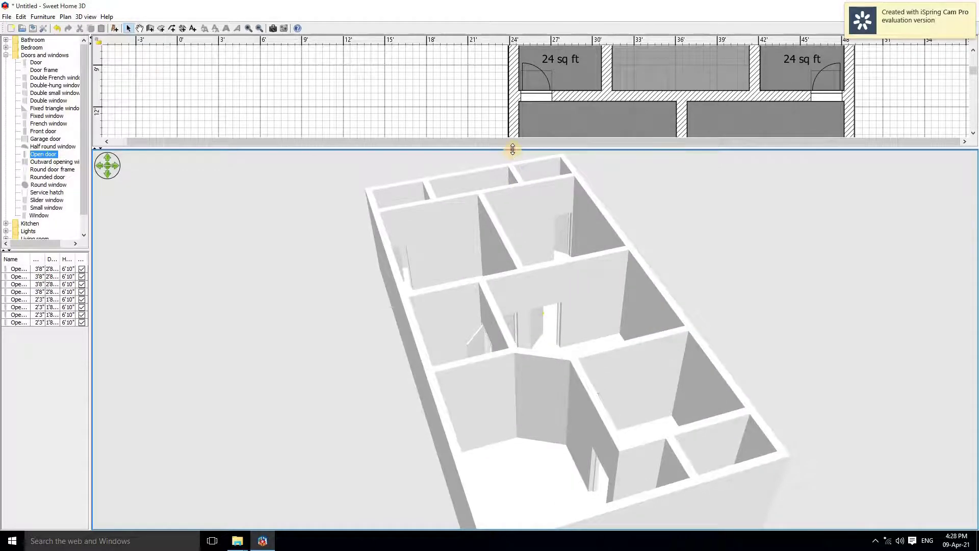
pyautogui.moveTo(513, 150); pyautogui.dragTo(505, 400)
pyautogui.moveTo(974, 206); pyautogui.dragTo(974, 245)
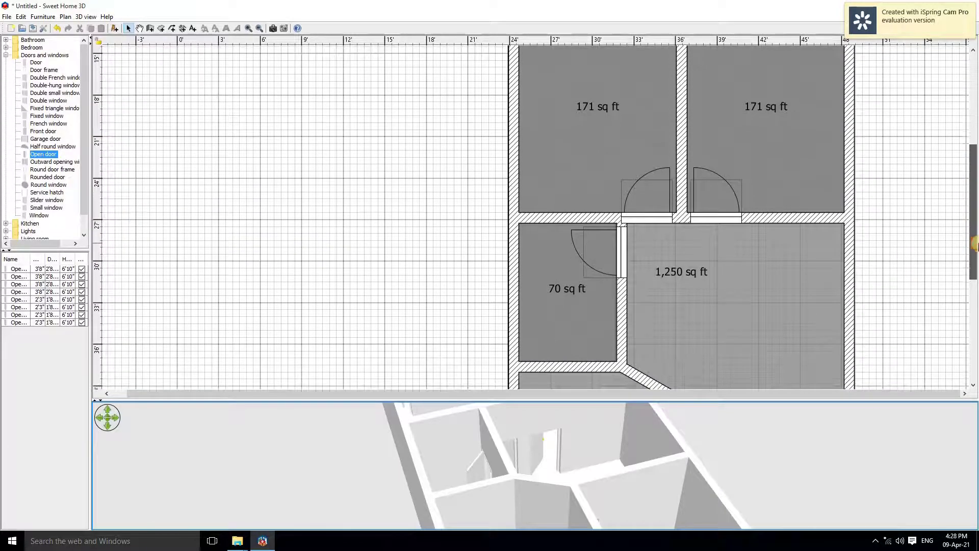
pyautogui.click(44, 202)
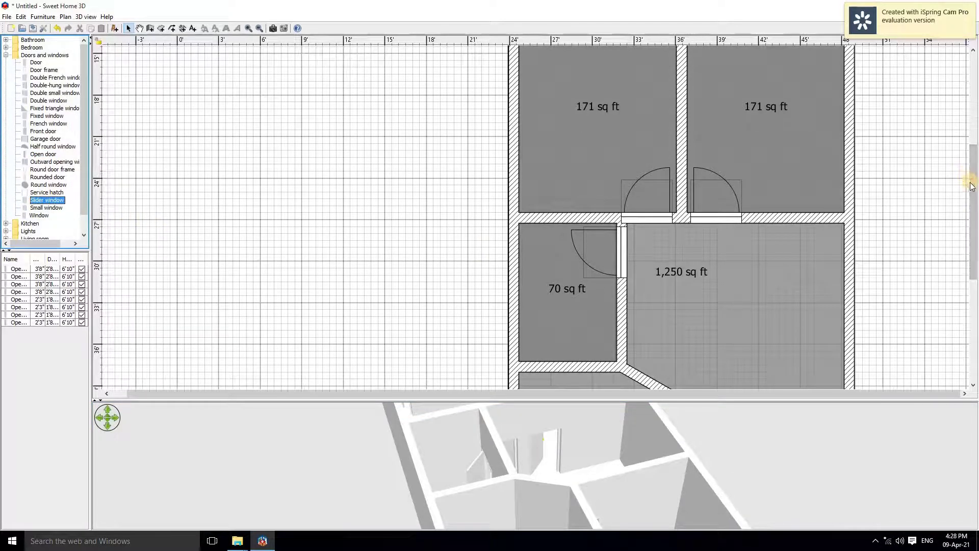
pyautogui.moveTo(974, 211); pyautogui.dragTo(974, 154)
pyautogui.click(621, 127)
pyautogui.moveTo(47, 200); pyautogui.dragTo(614, 143)
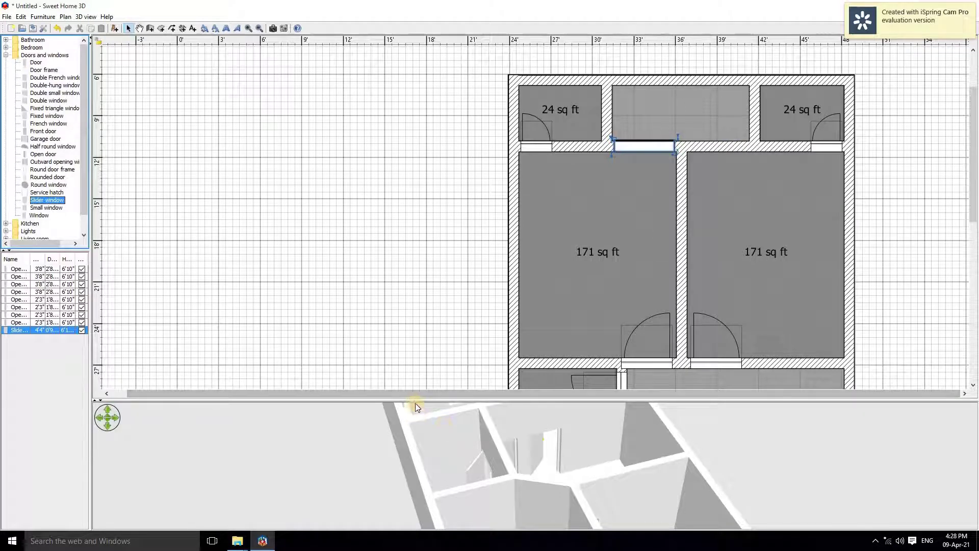
# Step: Set the slider window above the left-hand 171 sq ft room to 4' wide and 5' high
pyautogui.moveTo(415, 401); pyautogui.dragTo(423, 245)
pyautogui.moveTo(570, 394); pyautogui.dragTo(400, 363)
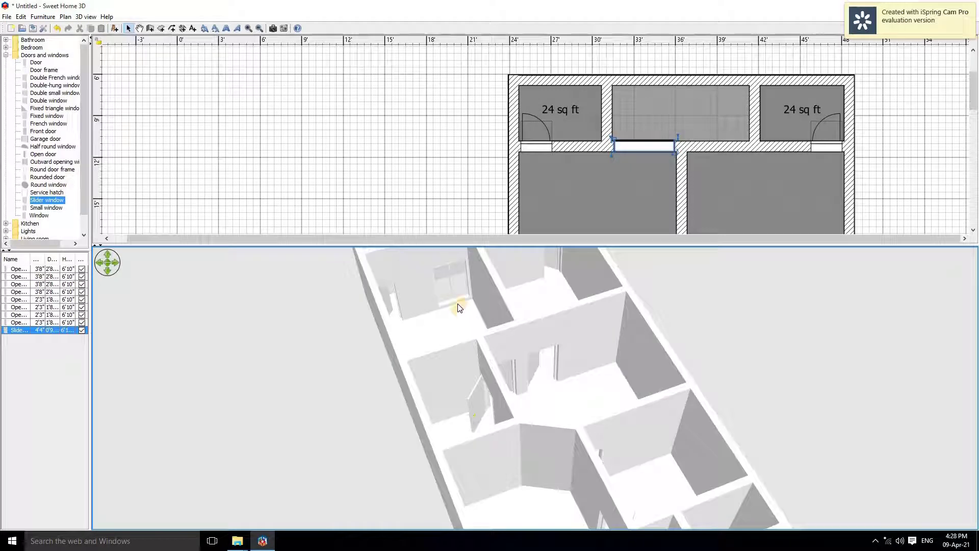
pyautogui.doubleClick(644, 148)
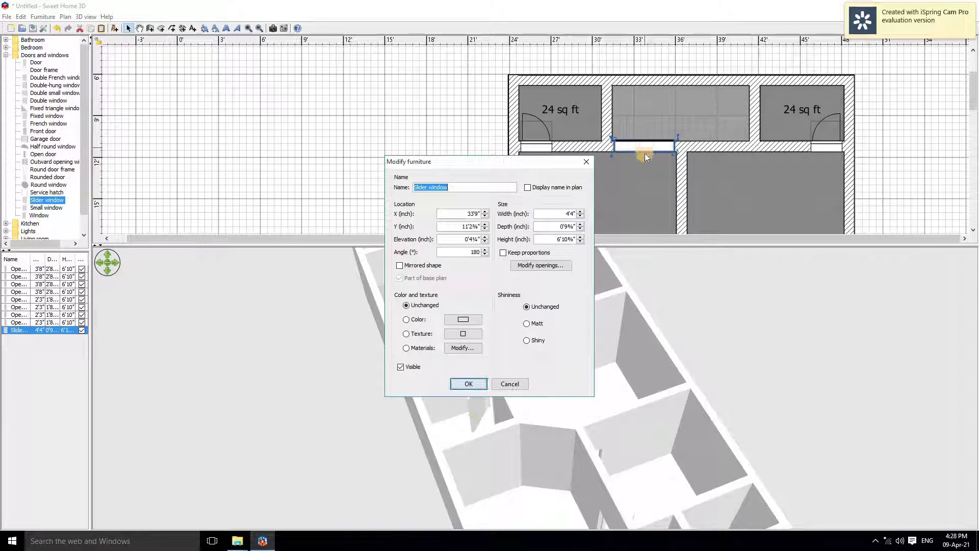
pyautogui.click(551, 215)
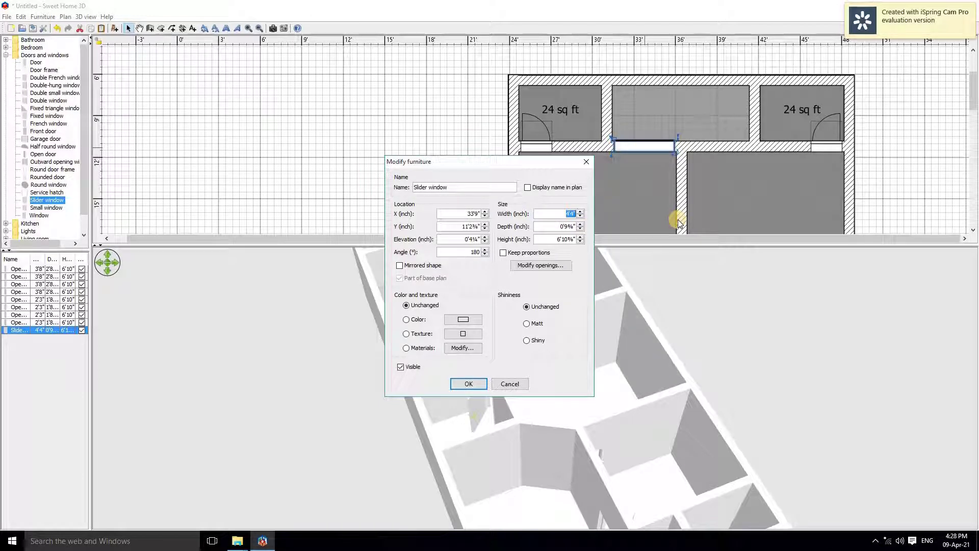
pyautogui.write("4'")
pyautogui.click(549, 239)
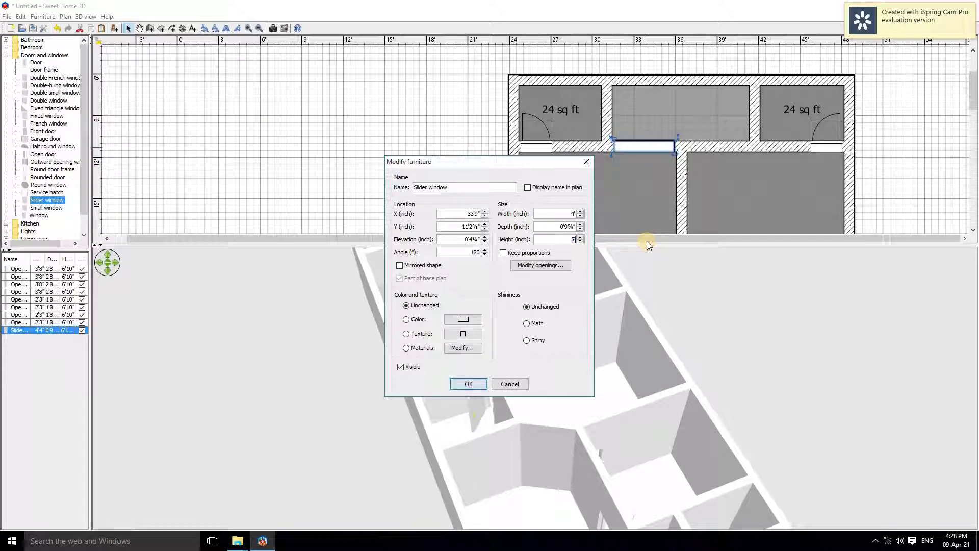
pyautogui.write("'")
# Step: Set the same slider window's elevation to 3' and apply the changed dimensions
pyautogui.click(458, 239)
pyautogui.moveTo(414, 162); pyautogui.dragTo(755, 159)
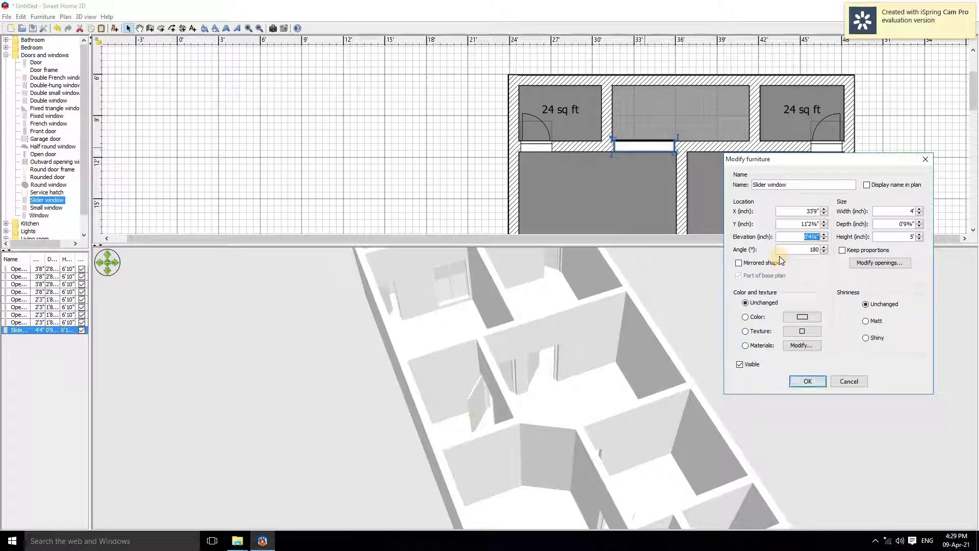
pyautogui.write('3')
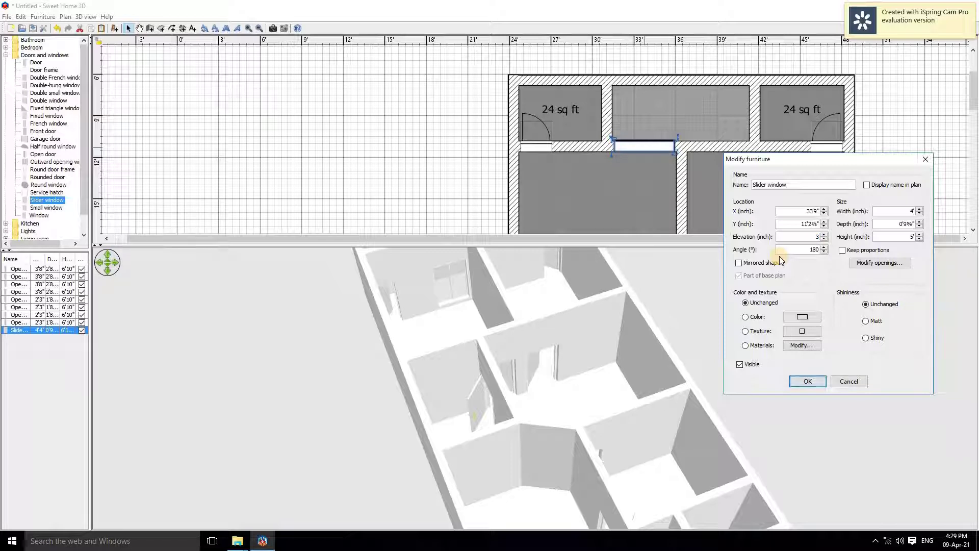
pyautogui.press('Tab')
pyautogui.click(811, 381)
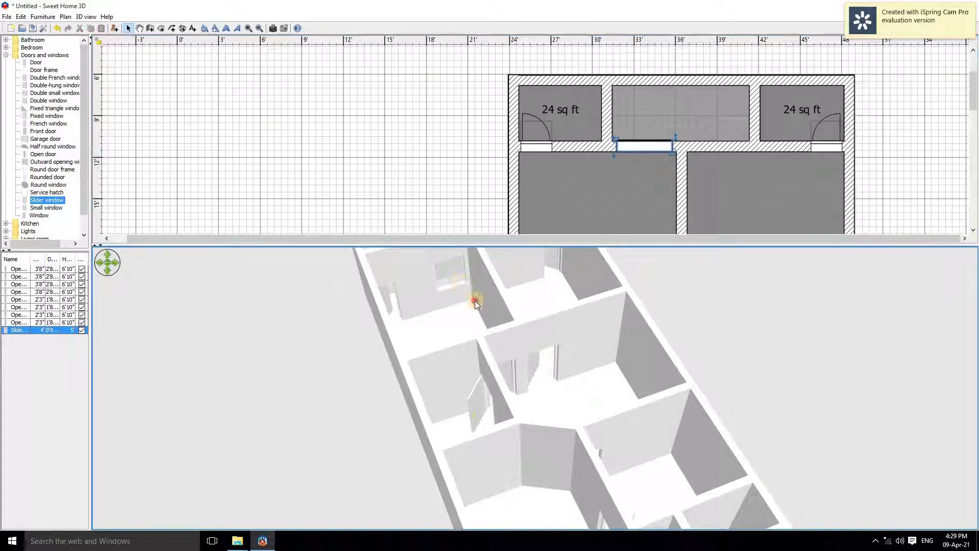
# Step: Copy the slider window to the upper wall of the right-hand 171 sq ft room and to the lower wall of the 70 sq ft room
pyautogui.moveTo(476, 301); pyautogui.dragTo(505, 389)
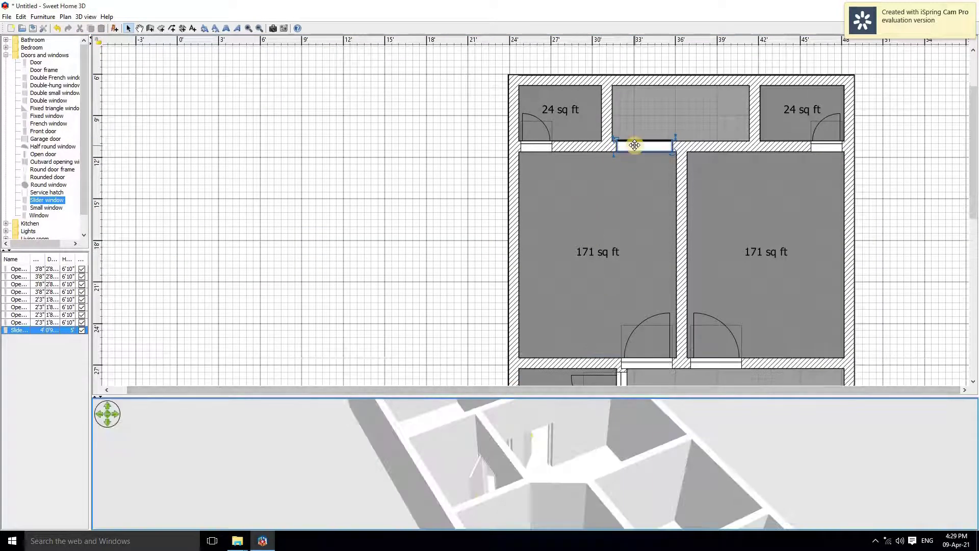
pyautogui.keyDown('ctrl'); pyautogui.moveTo(631, 144); pyautogui.dragTo(712, 145); pyautogui.keyUp('ctrl')
pyautogui.scroll(-5, 856, 131)
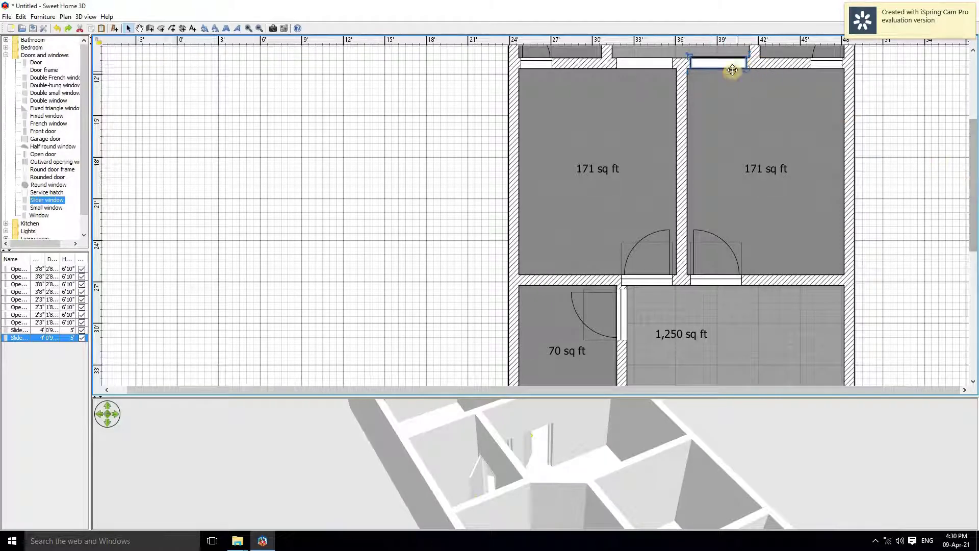
pyautogui.keyDown('alt'); pyautogui.moveTo(716, 63); pyautogui.dragTo(403, 311); pyautogui.keyUp('alt')
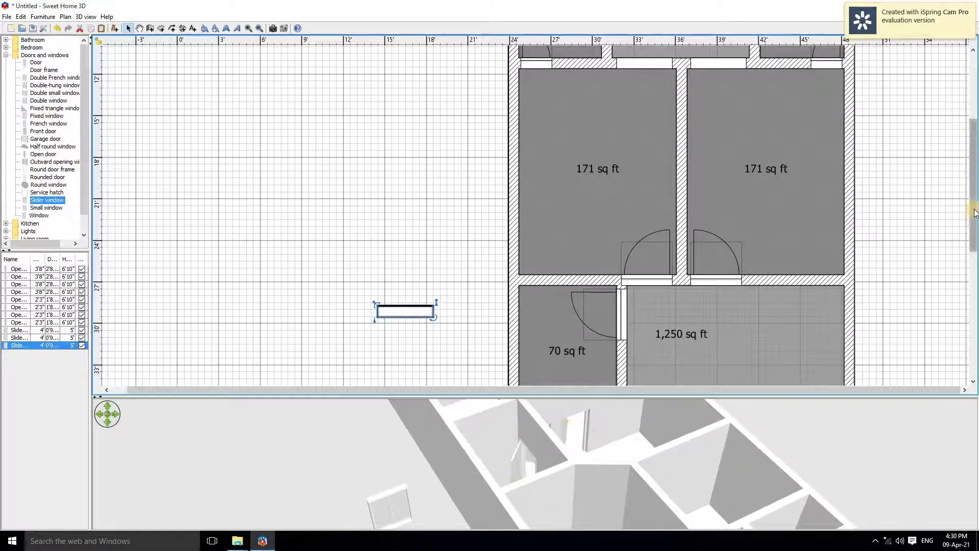
pyautogui.moveTo(974, 213); pyautogui.dragTo(974, 255)
pyautogui.moveTo(403, 204); pyautogui.dragTo(562, 325)
# Step: Copy the slider window to the left wall of the 110 sq ft room, above its door, and check it in 3D
pyautogui.scroll(-5, 647, 221)
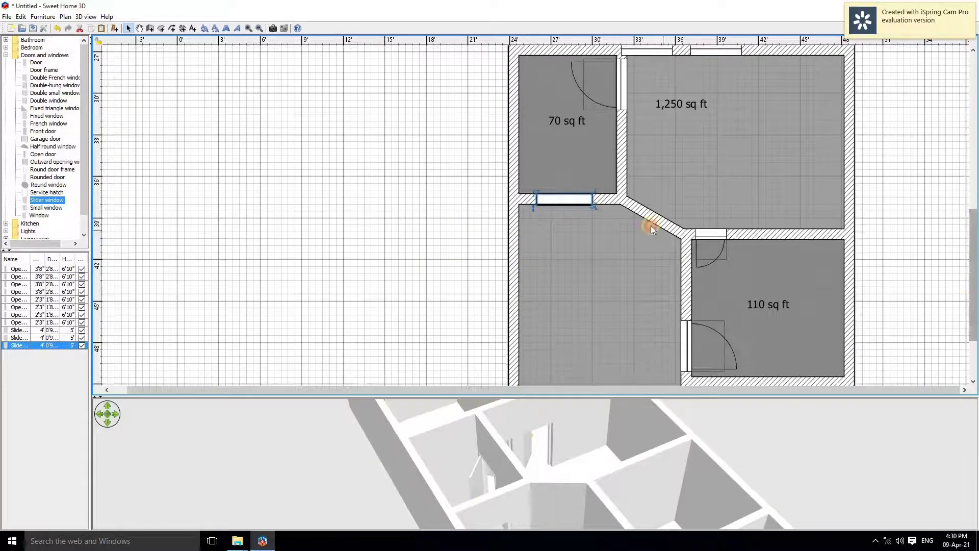
pyautogui.keyDown('alt'); pyautogui.moveTo(566, 203); pyautogui.dragTo(702, 286); pyautogui.keyUp('alt')
pyautogui.moveTo(451, 397); pyautogui.dragTo(457, 174)
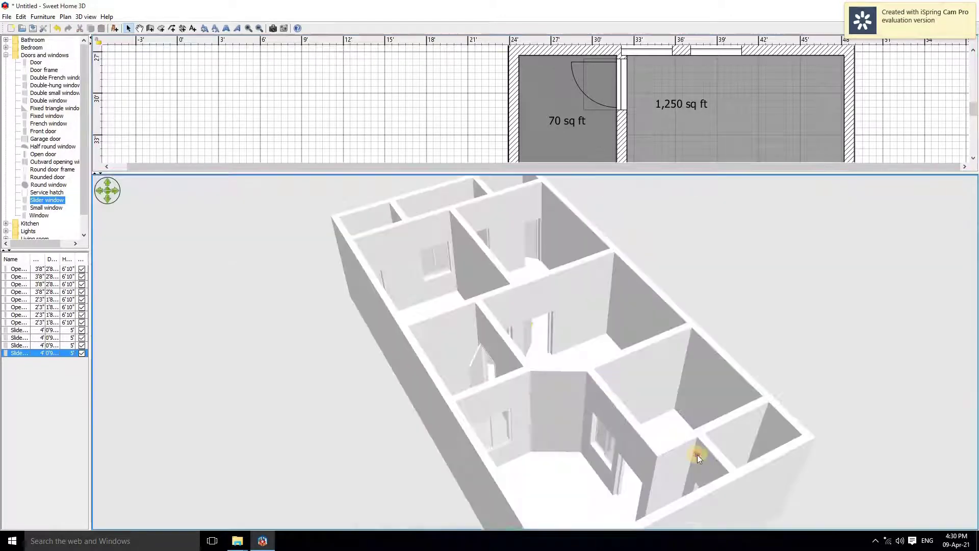
pyautogui.moveTo(697, 455); pyautogui.dragTo(532, 430)
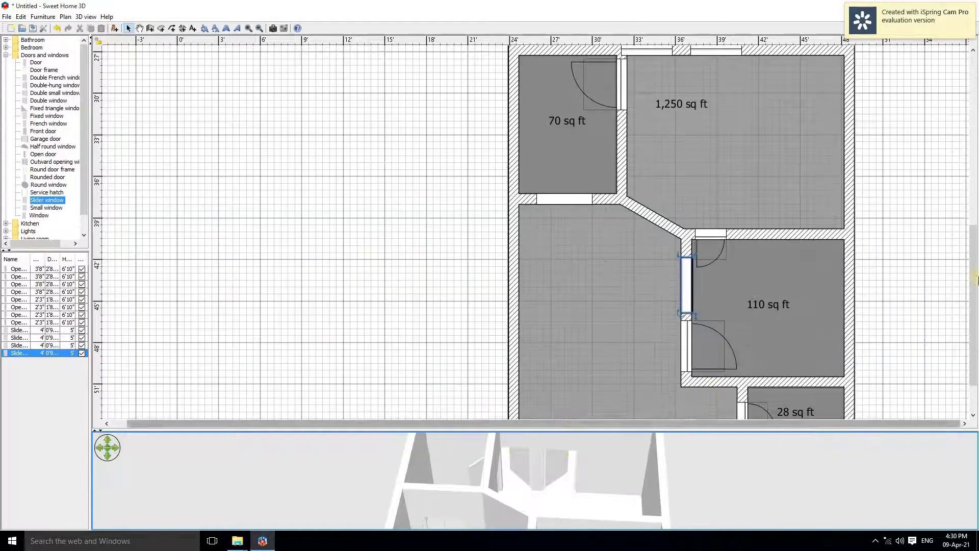
# Step: Place a round door frame in the diagonal wall between the 1,250 sq ft area and the large lower-left space
pyautogui.moveTo(973, 235); pyautogui.dragTo(974, 179)
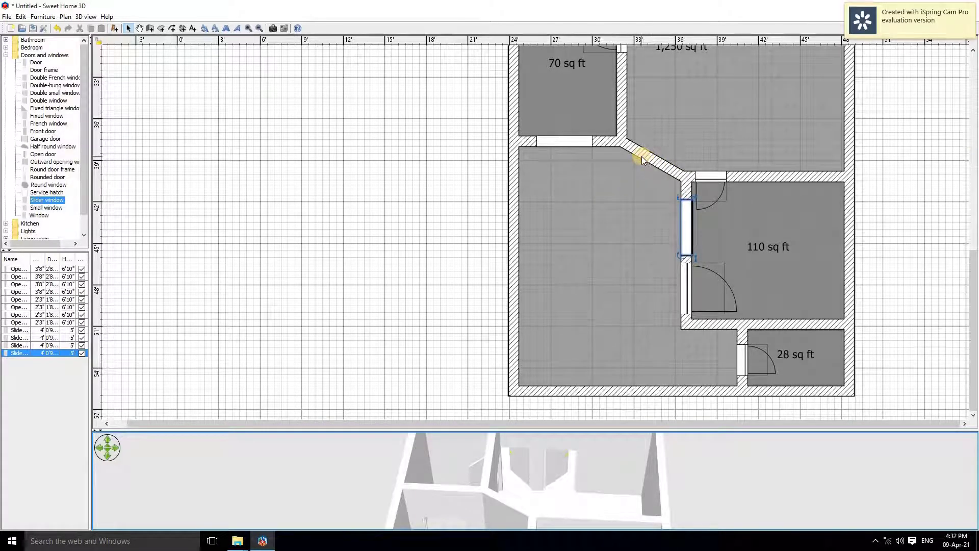
pyautogui.click(41, 170)
pyautogui.moveTo(41, 171); pyautogui.dragTo(645, 154)
# Step: Set the width of the round door frame in the diagonal wall to 5'
pyautogui.doubleClick(645, 154)
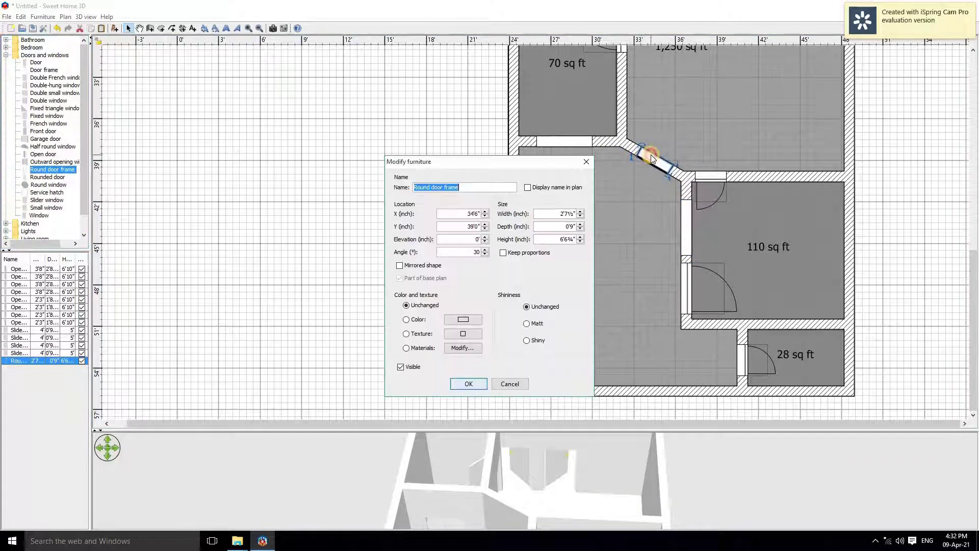
pyautogui.click(553, 213)
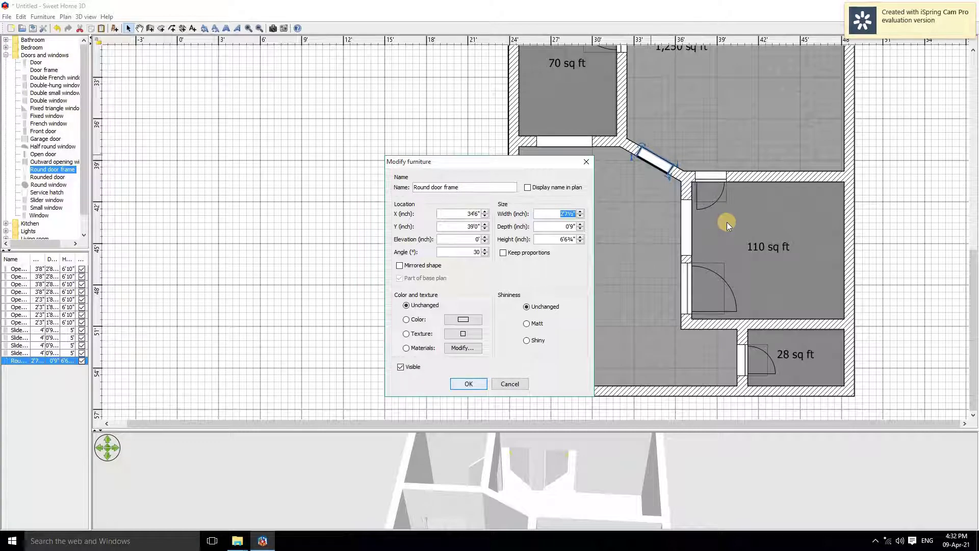
pyautogui.write('5')
pyautogui.click(468, 384)
# Step: Set the round door frame's width to 4'6" so it fits within the diagonal wall
pyautogui.doubleClick(661, 155)
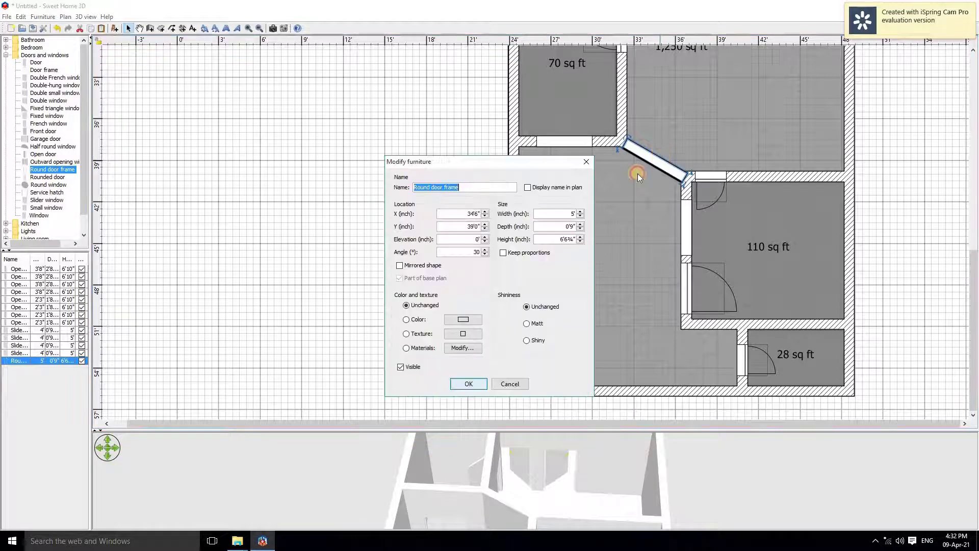
pyautogui.click(569, 213)
pyautogui.write('4\'6"')
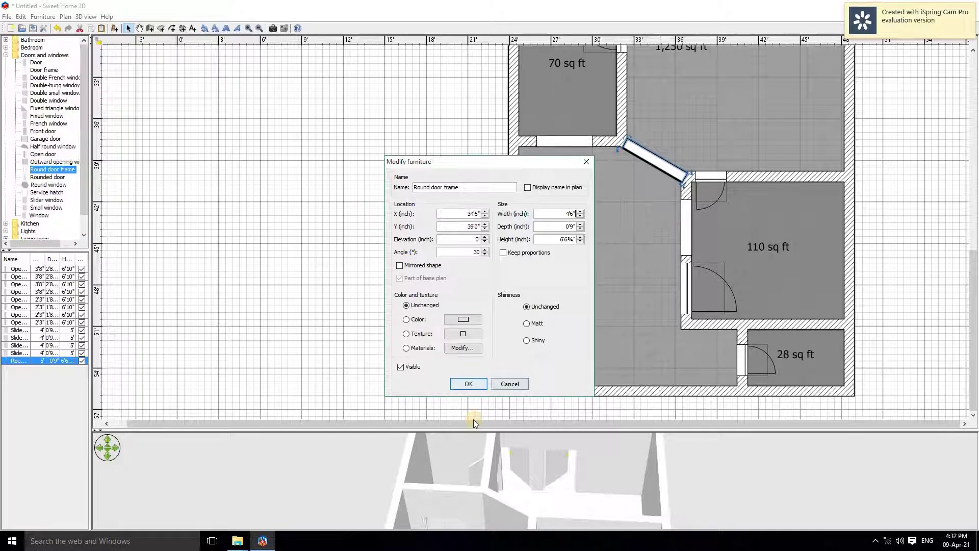
pyautogui.click(469, 384)
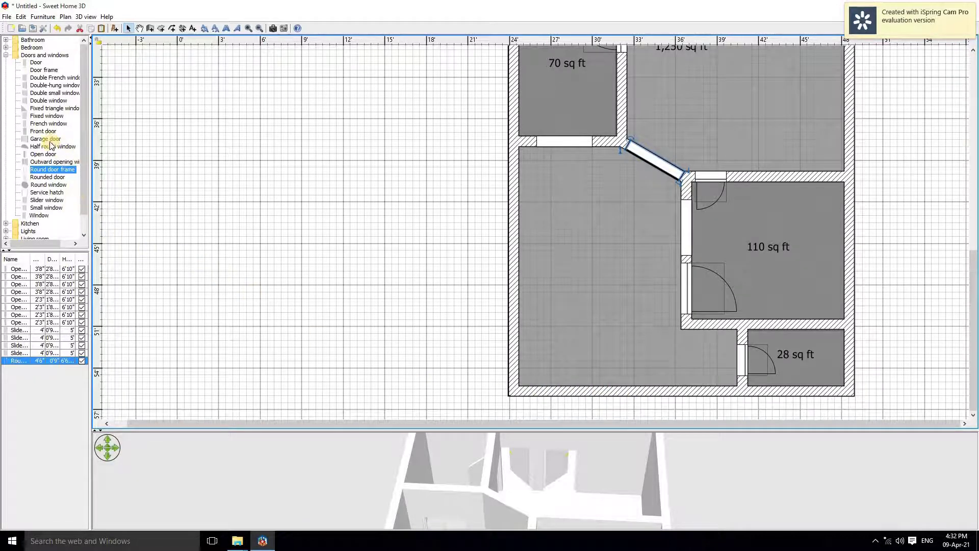
# Step: Place a 10' wide garage door in the lower outer wall of the large lower-left space, shifting it slightly right
pyautogui.moveTo(45, 139); pyautogui.dragTo(541, 384)
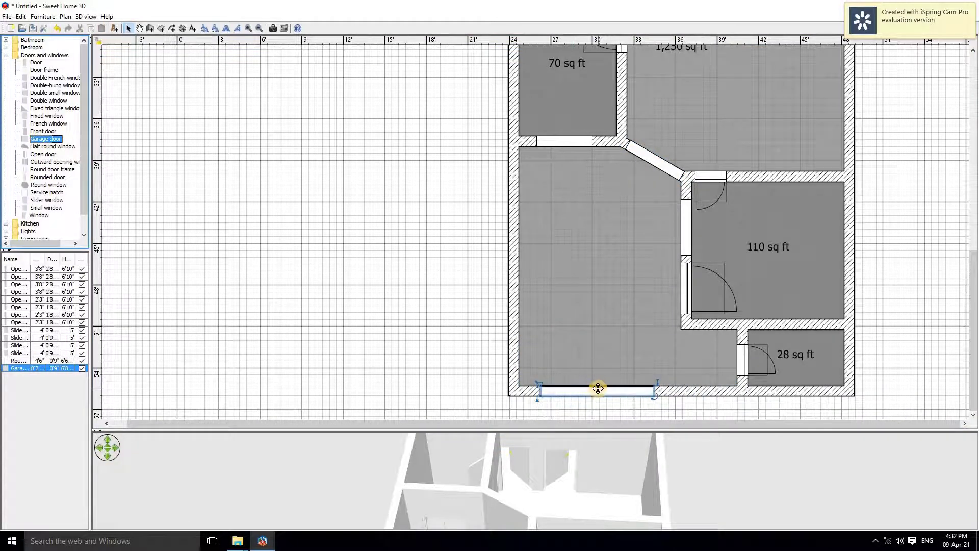
pyautogui.doubleClick(598, 388)
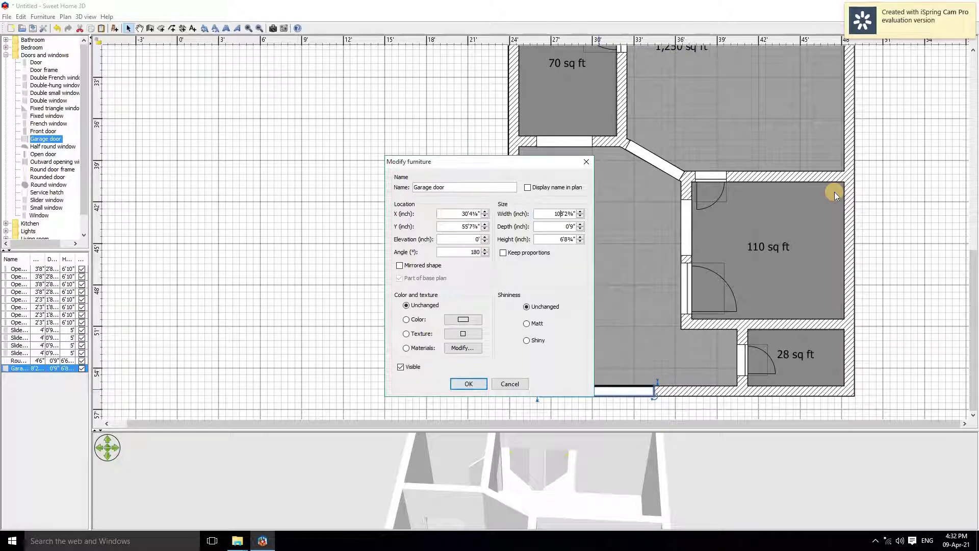
pyautogui.click(560, 214)
pyautogui.press('BackSpace')
pyautogui.click(468, 383)
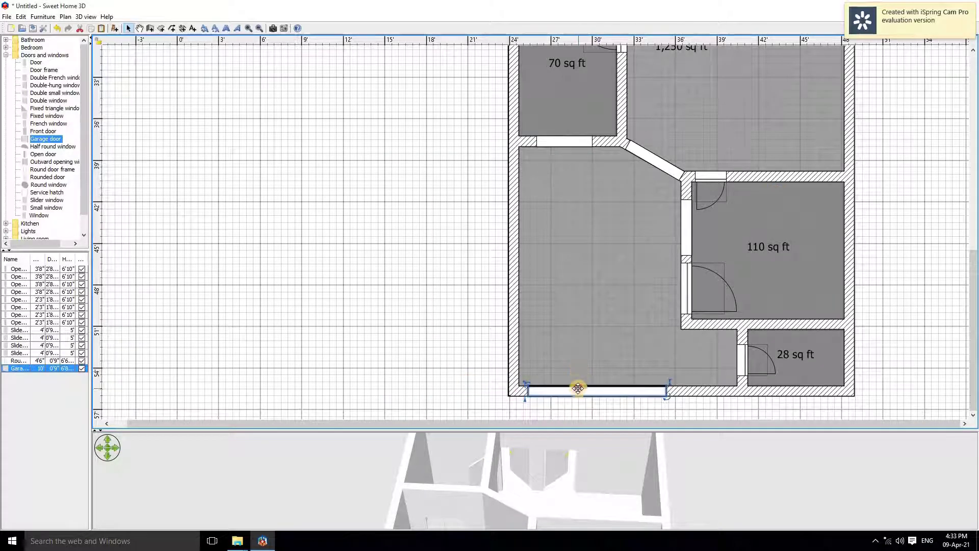
pyautogui.moveTo(577, 389); pyautogui.dragTo(583, 389)
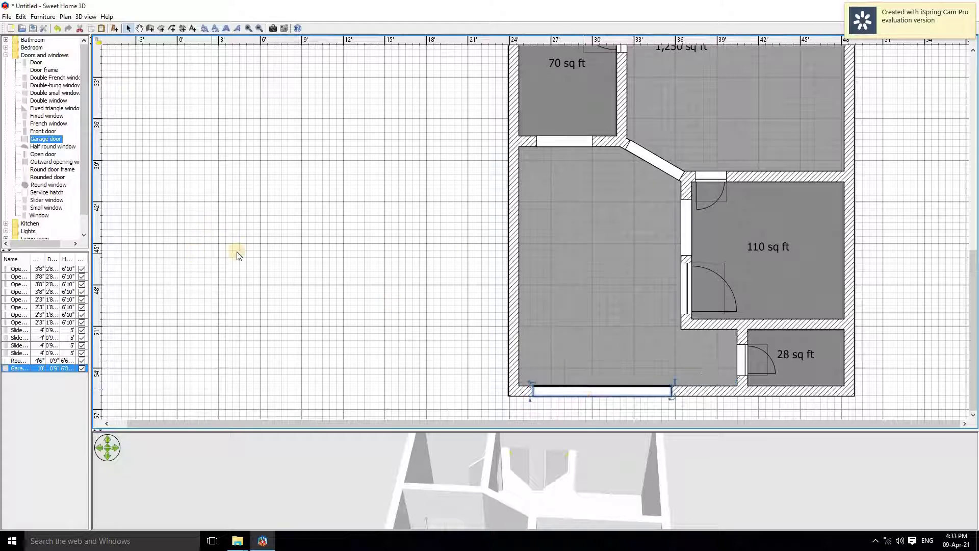
# Step: Place a round window in the wall between the left-hand 24 sq ft room and the space between the two 24 sq ft rooms
pyautogui.moveTo(974, 305); pyautogui.dragTo(974, 137)
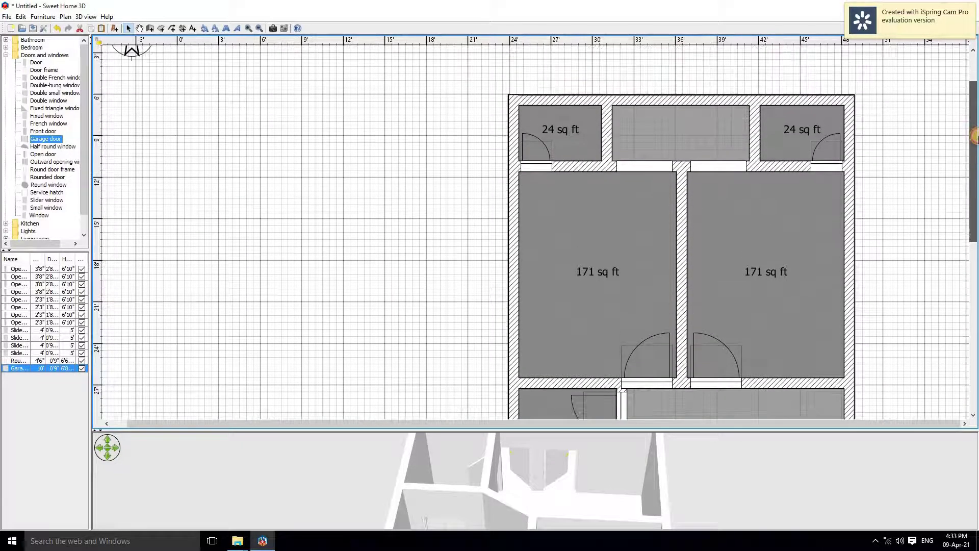
pyautogui.click(48, 184)
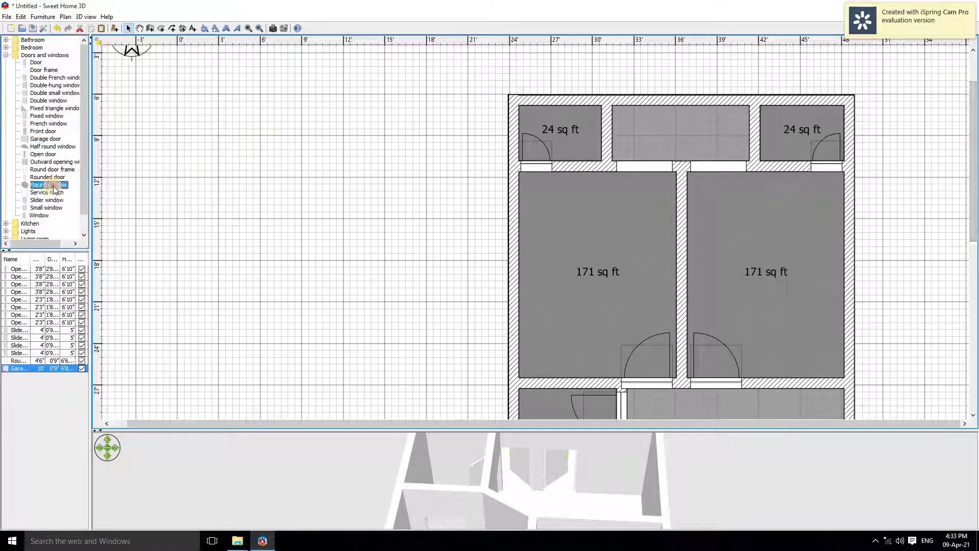
pyautogui.moveTo(383, 432); pyautogui.dragTo(403, 221)
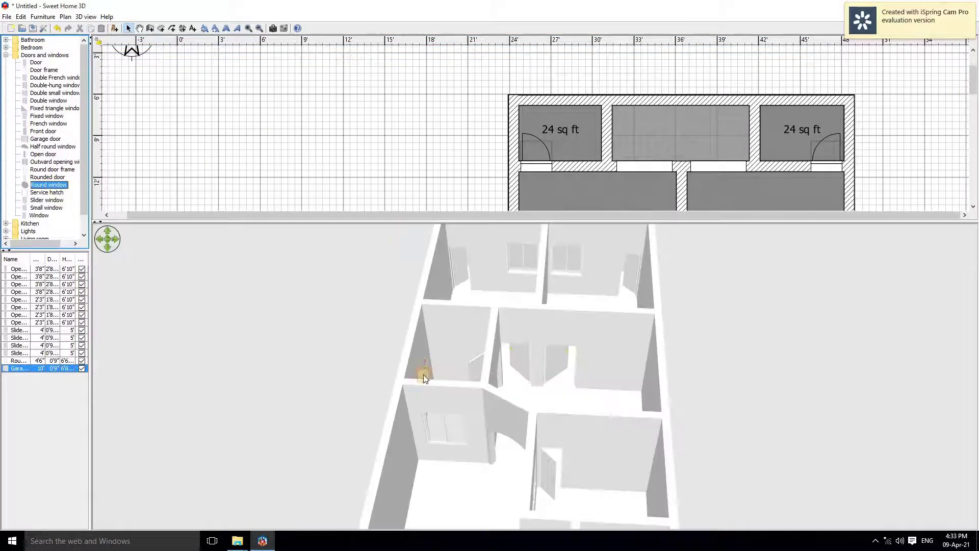
pyautogui.click(553, 366)
pyautogui.moveTo(552, 366); pyautogui.dragTo(500, 396)
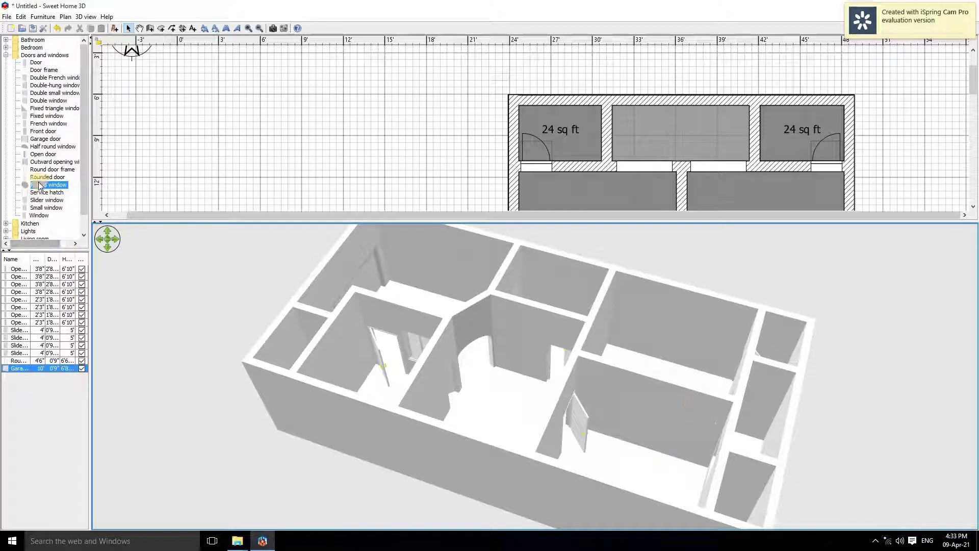
pyautogui.moveTo(40, 186)
pyautogui.moveTo(40, 186); pyautogui.dragTo(583, 115)
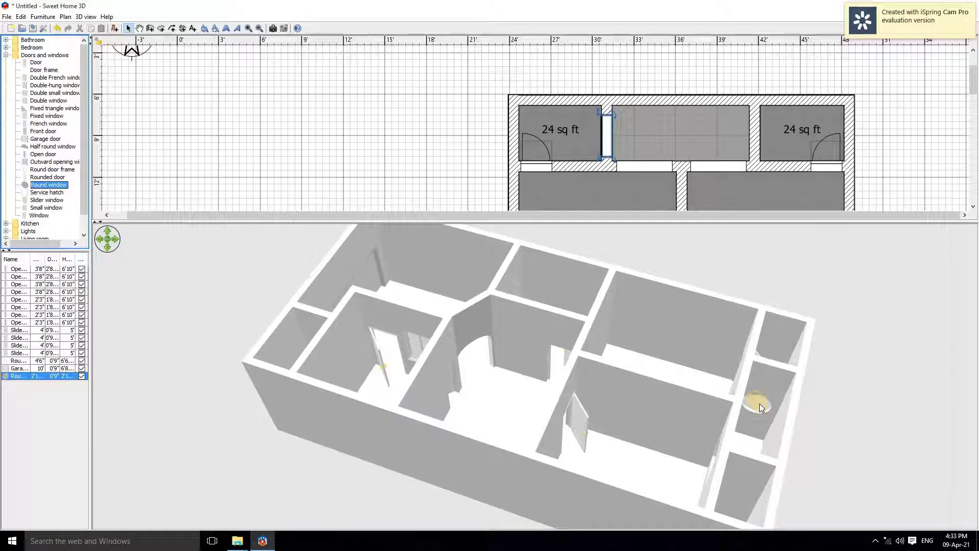
# Step: Try to set the width of the round window beside the left-hand 24 sq ft room to 1'3"
pyautogui.doubleClick(607, 136)
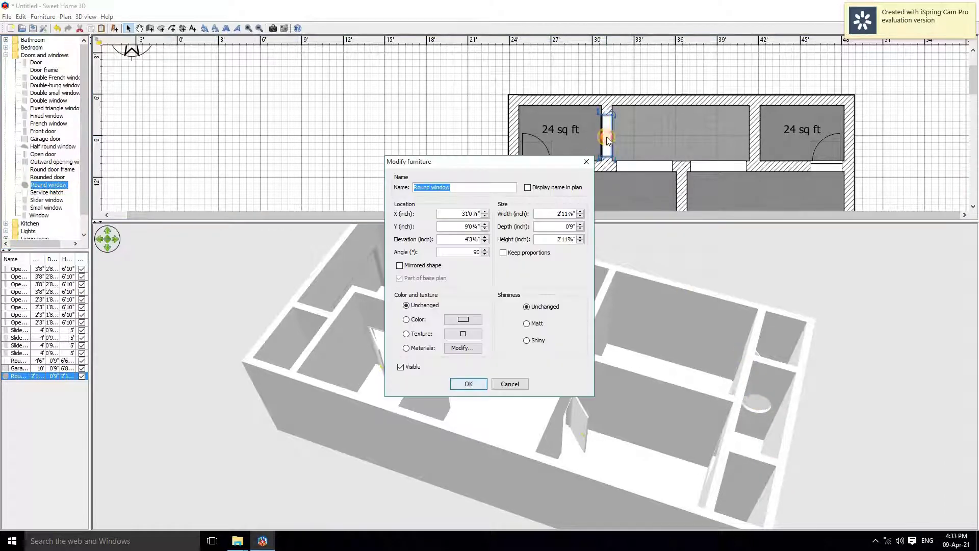
pyautogui.click(555, 215)
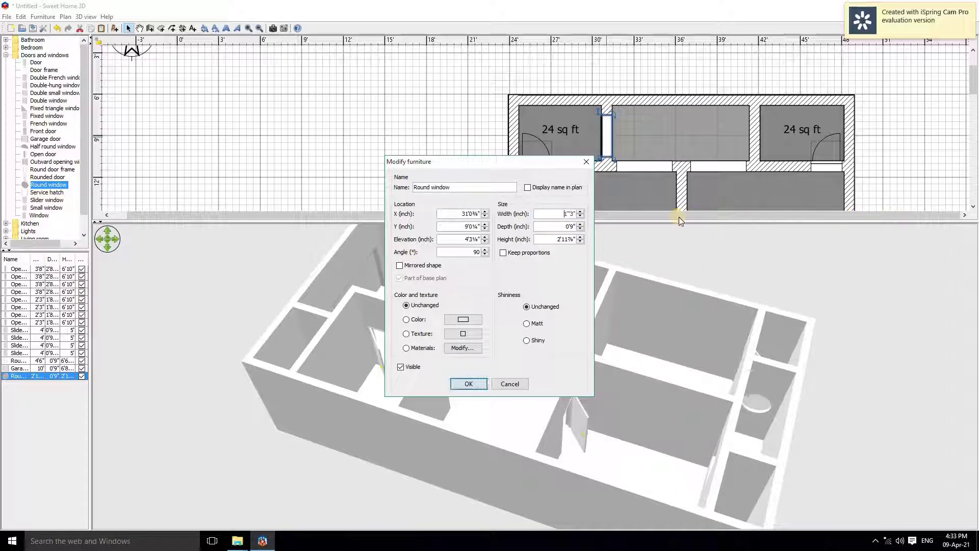
pyautogui.click(581, 217)
pyautogui.click(581, 216)
# Step: Switch to the household itemssize folder on the desktop and examine object size images 1 and 2 for the standard window dimensions
pyautogui.click(976, 545)
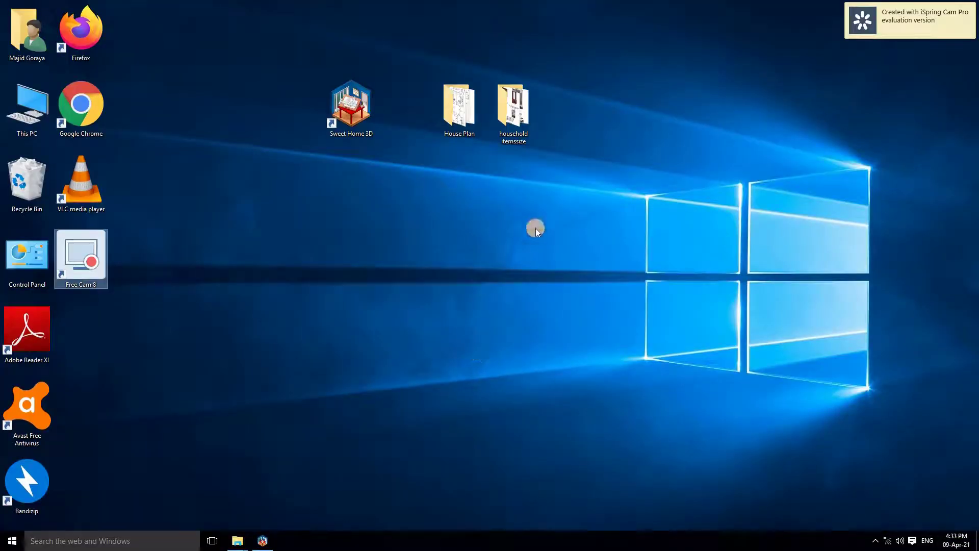
pyautogui.doubleClick(513, 107)
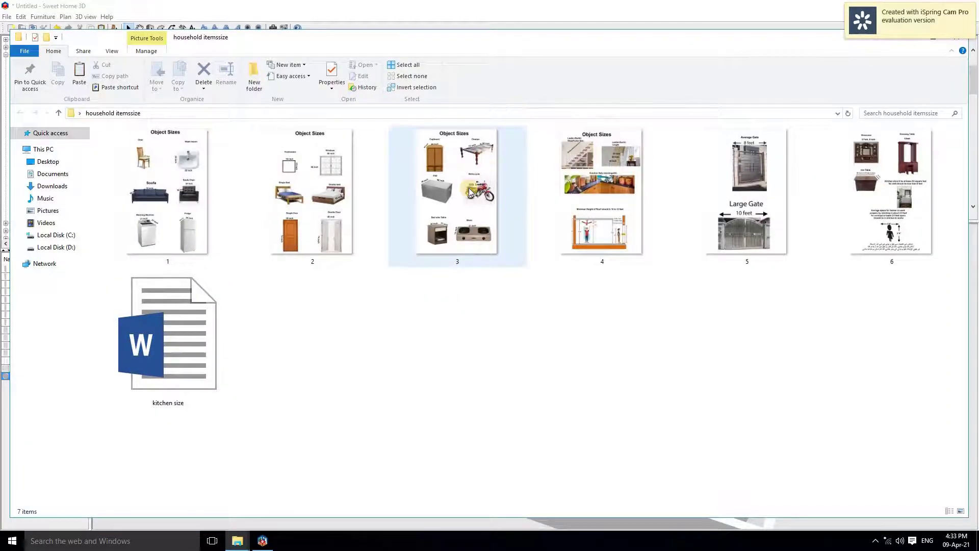
pyautogui.doubleClick(167, 203)
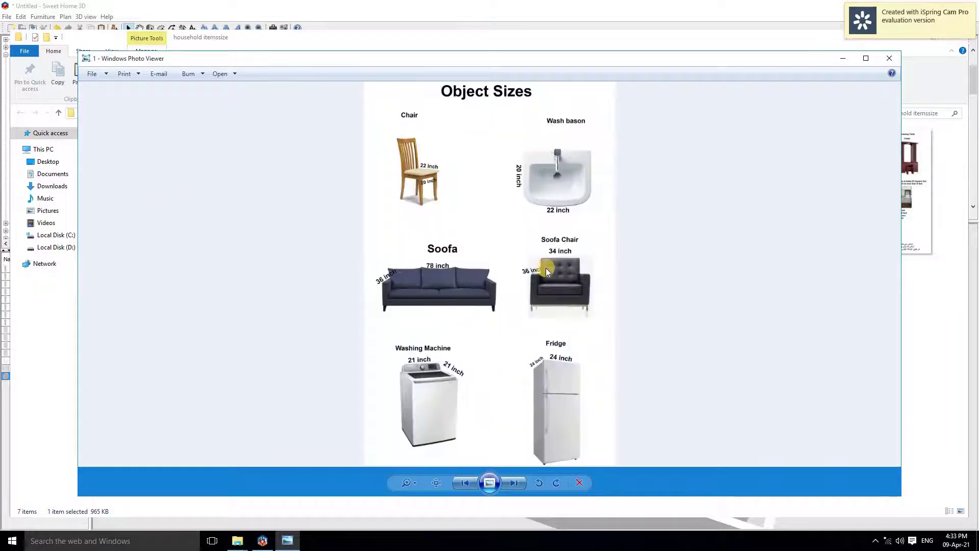
pyautogui.doubleClick(528, 64)
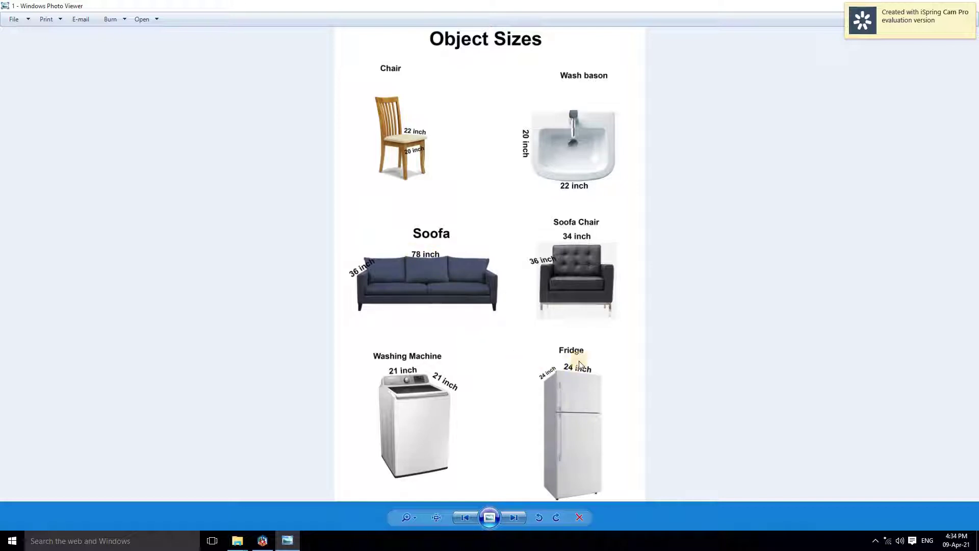
pyautogui.click(516, 519)
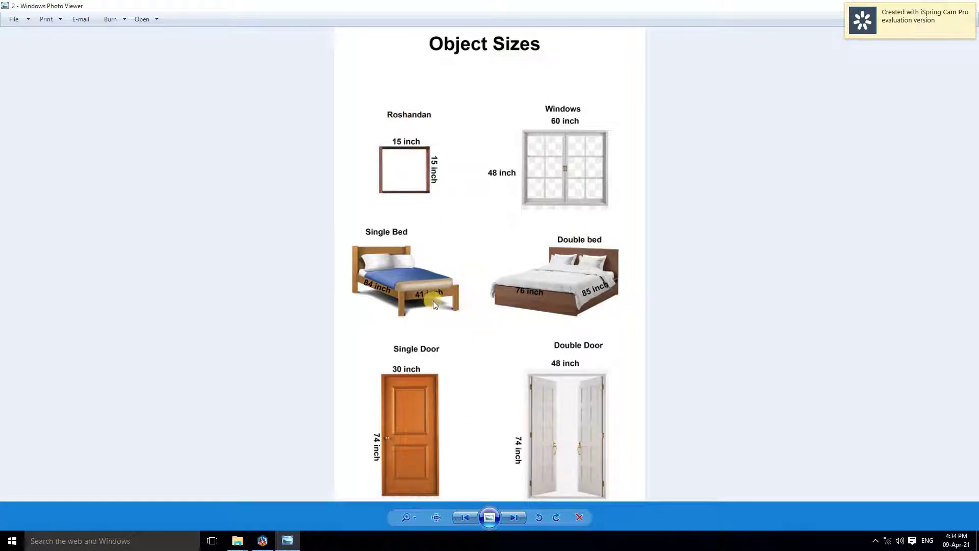
# Step: Examine object size images 3 and 4, including the stair, kitchen shelf and roof height references, and close the viewer
pyautogui.click(515, 518)
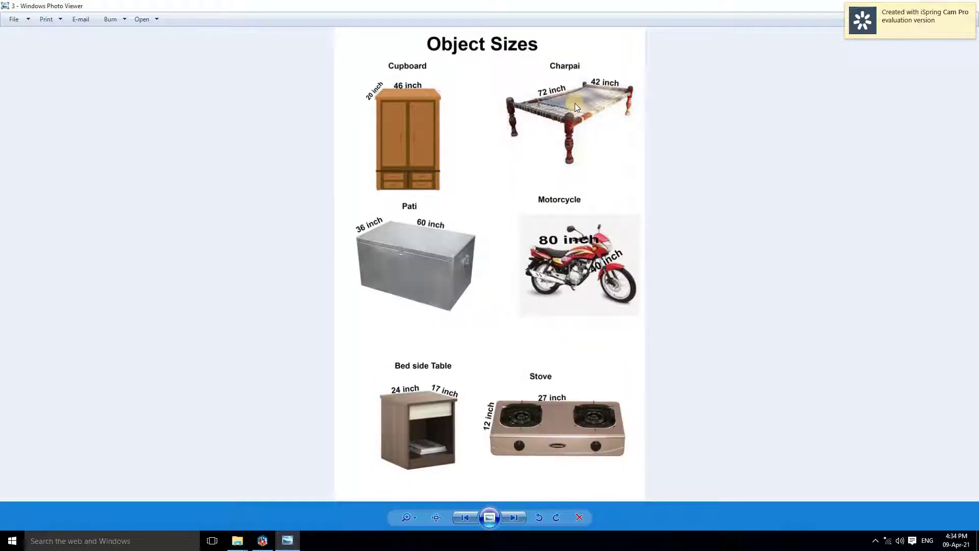
pyautogui.click(521, 517)
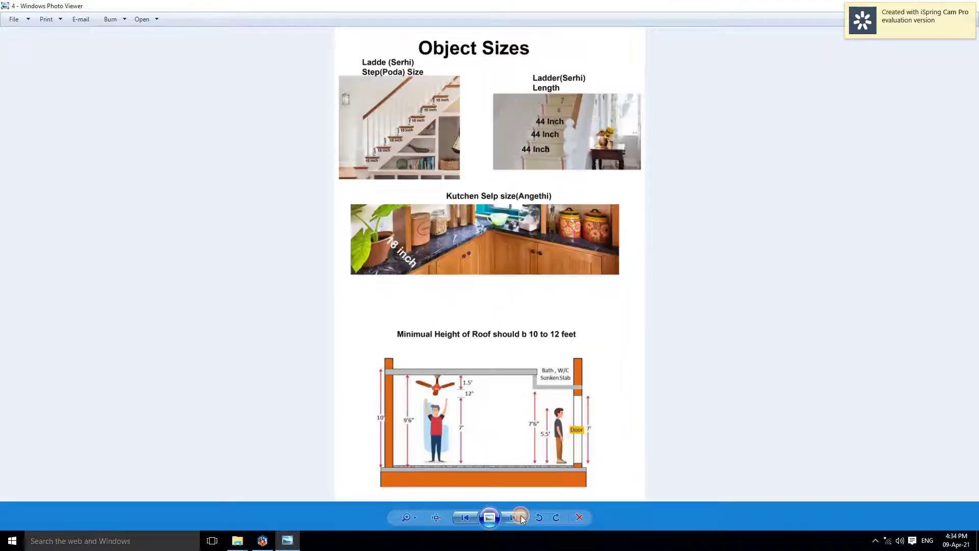
pyautogui.scroll(1, 465, 395)
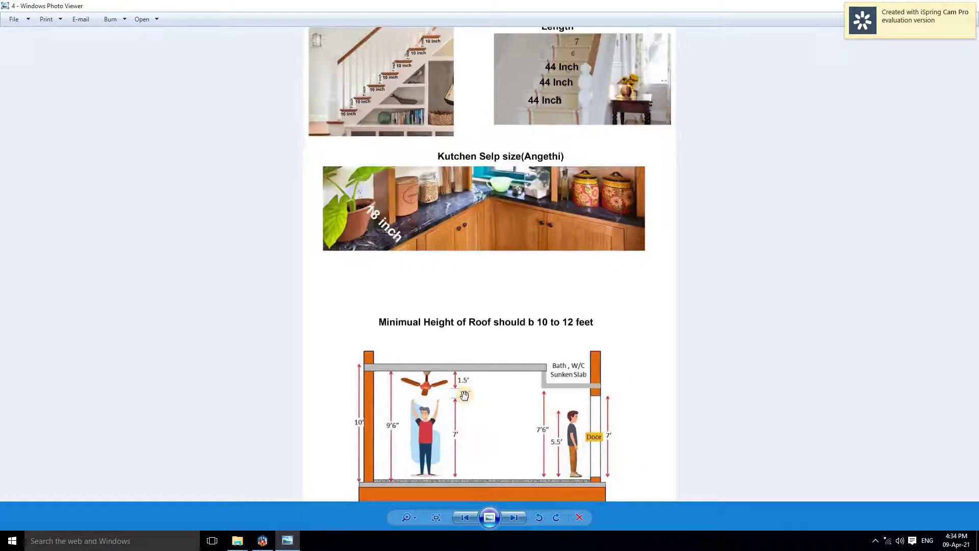
pyautogui.moveTo(522, 186); pyautogui.dragTo(520, 223)
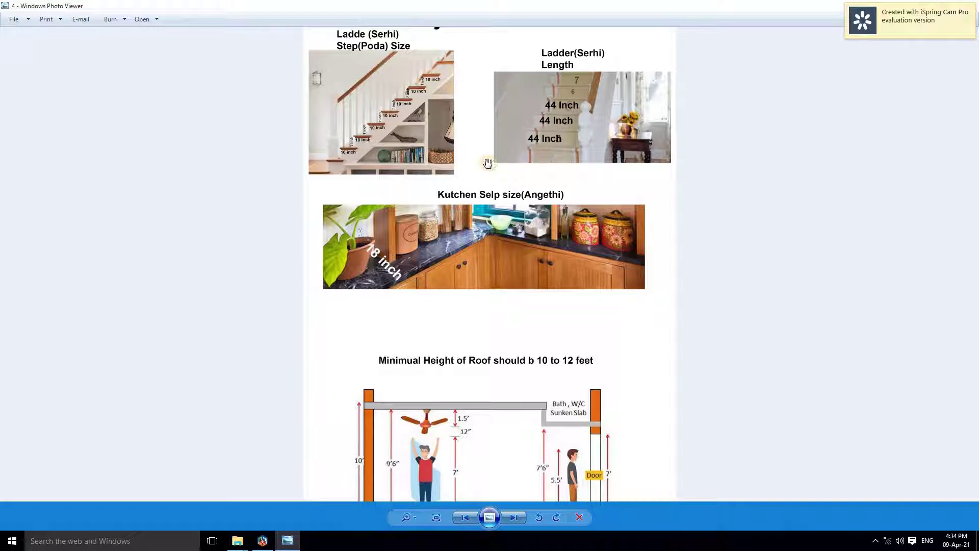
pyautogui.click(968, 4)
# Step: Return to Sweet Home 3D and set the round window's width and height to 1'3" and its elevation to 8'
pyautogui.click(262, 540)
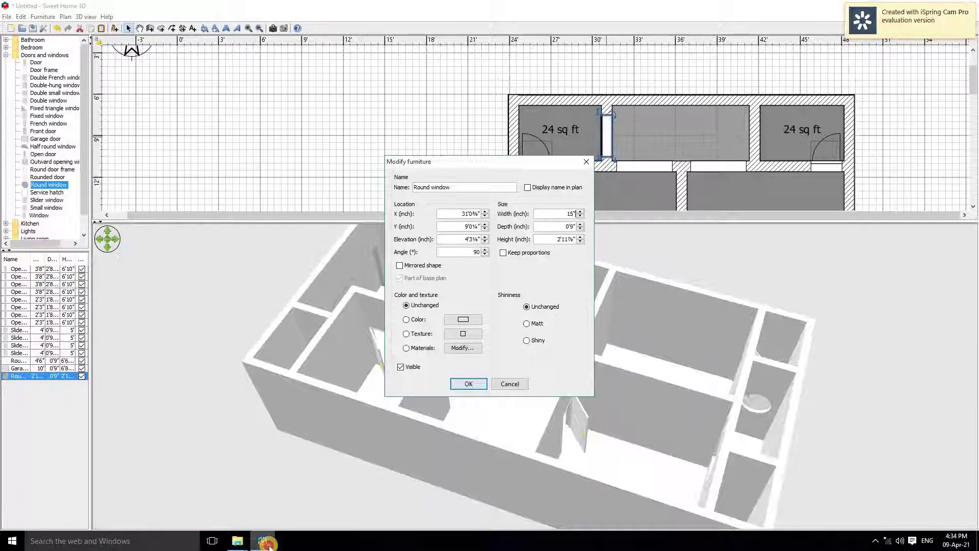
pyautogui.press('Tab')
pyautogui.press('Tab')
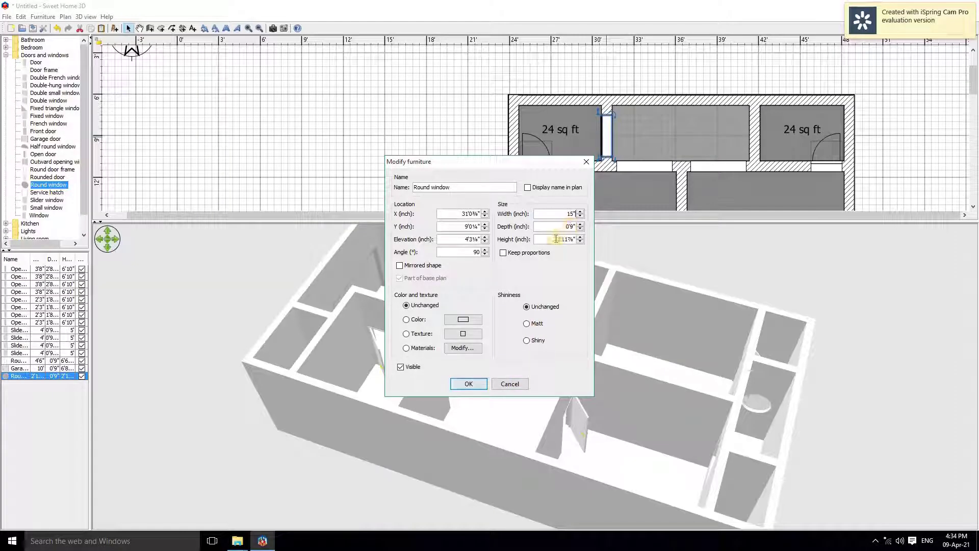
pyautogui.write('15')
pyautogui.click(458, 239)
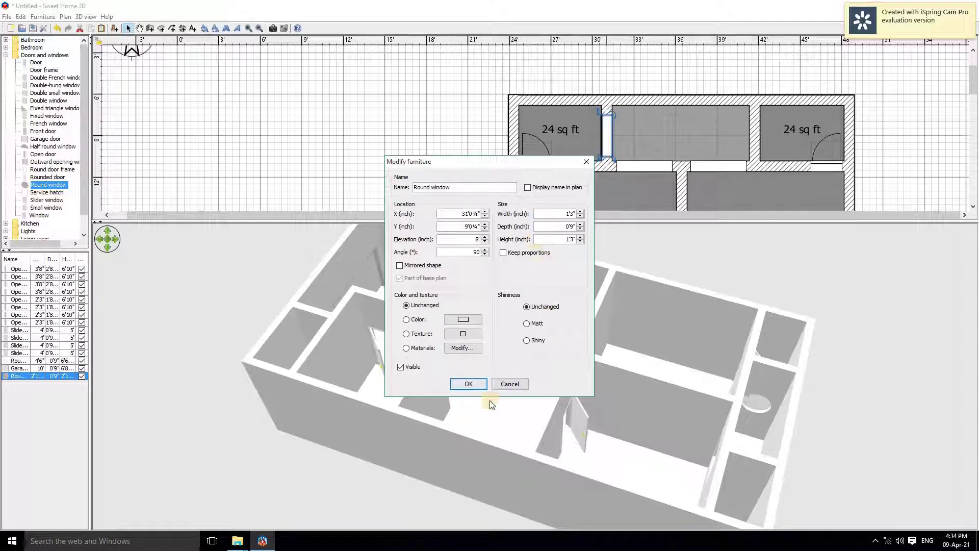
pyautogui.click(468, 384)
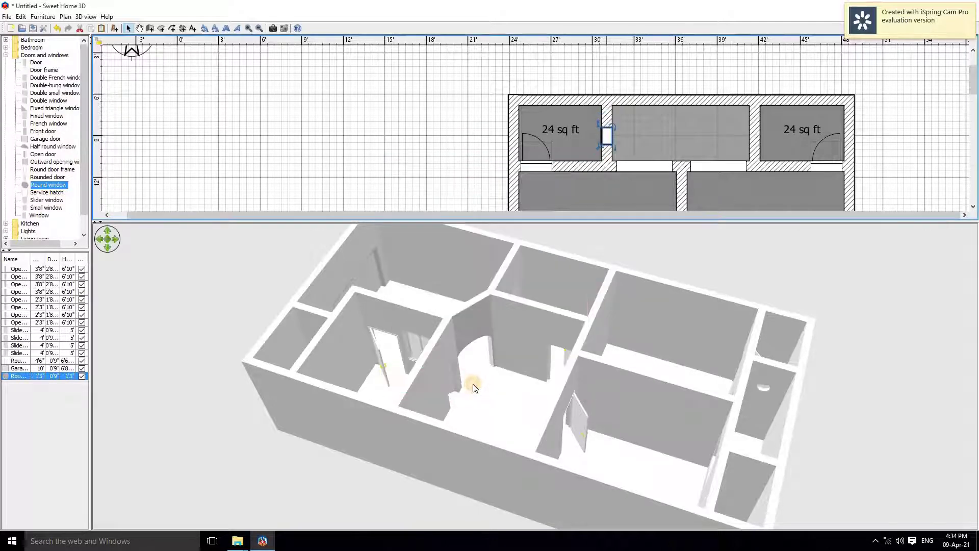
pyautogui.moveTo(734, 401); pyautogui.dragTo(762, 392)
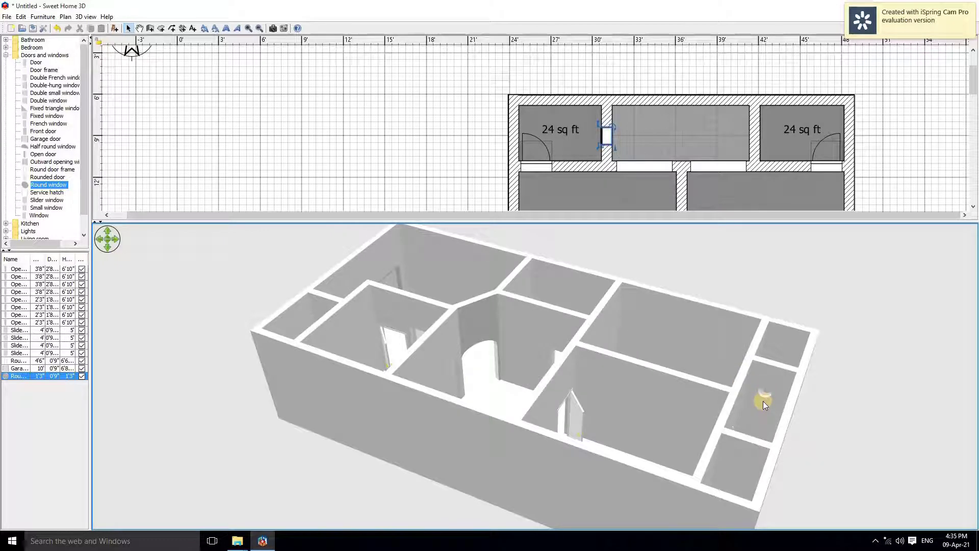
# Step: Copy the round window into the left wall of the right-hand 24 sq ft room and put a spare copy outside the house
pyautogui.moveTo(477, 220); pyautogui.dragTo(463, 444)
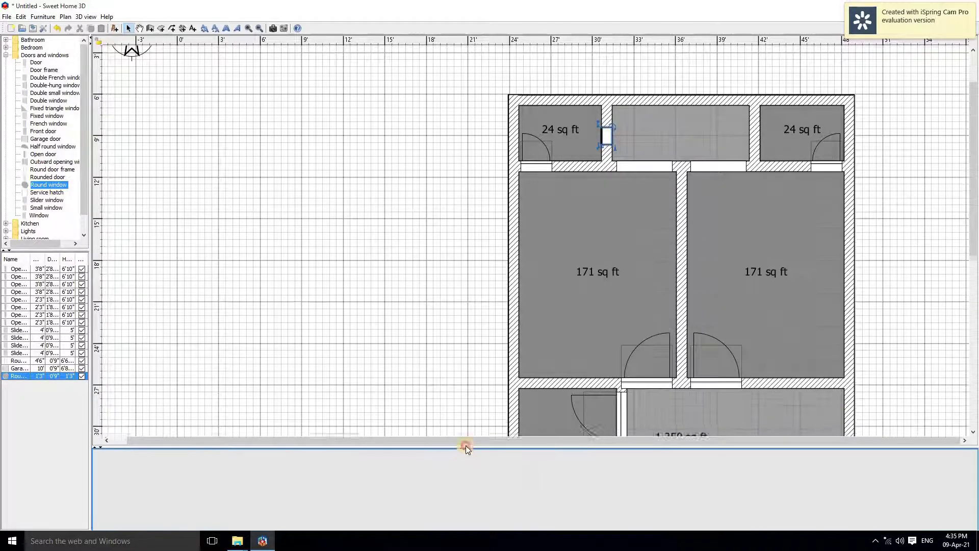
pyautogui.click(606, 133)
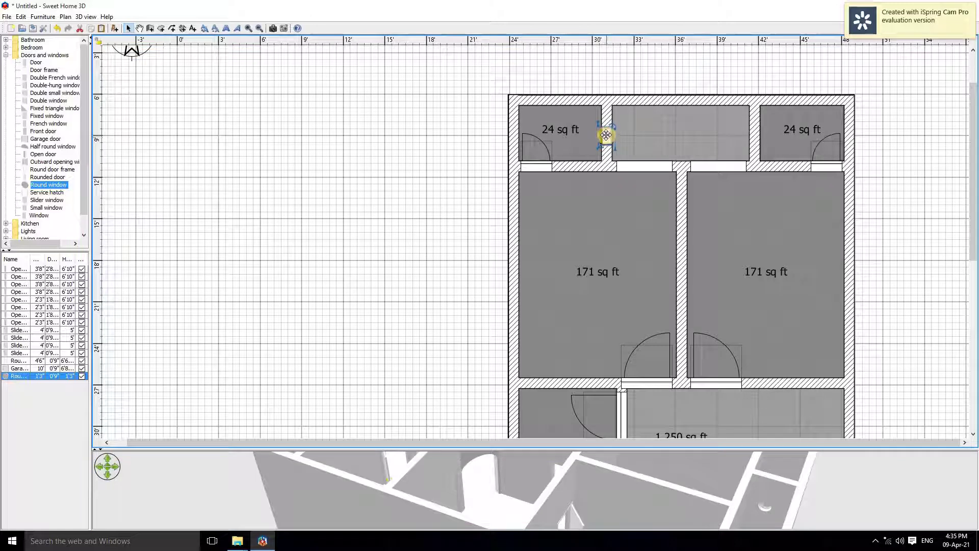
pyautogui.keyDown('alt'); pyautogui.moveTo(606, 135); pyautogui.dragTo(893, 259); pyautogui.keyUp('alt')
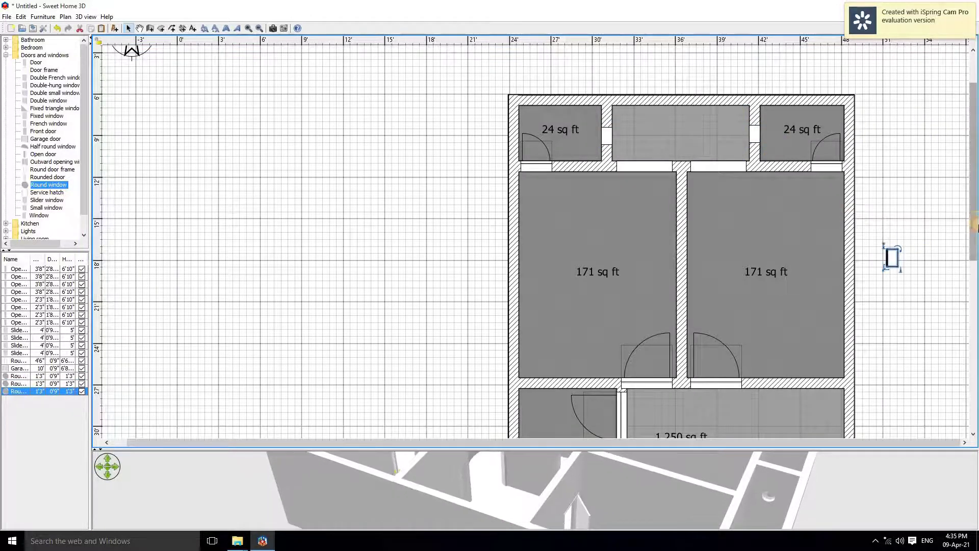
# Step: Move the spare round window into the lower wall of the 110 sq ft room and copy it into the 28 sq ft room's left wall
pyautogui.scroll(-5, 975, 230)
pyautogui.scroll(3, 911, 157)
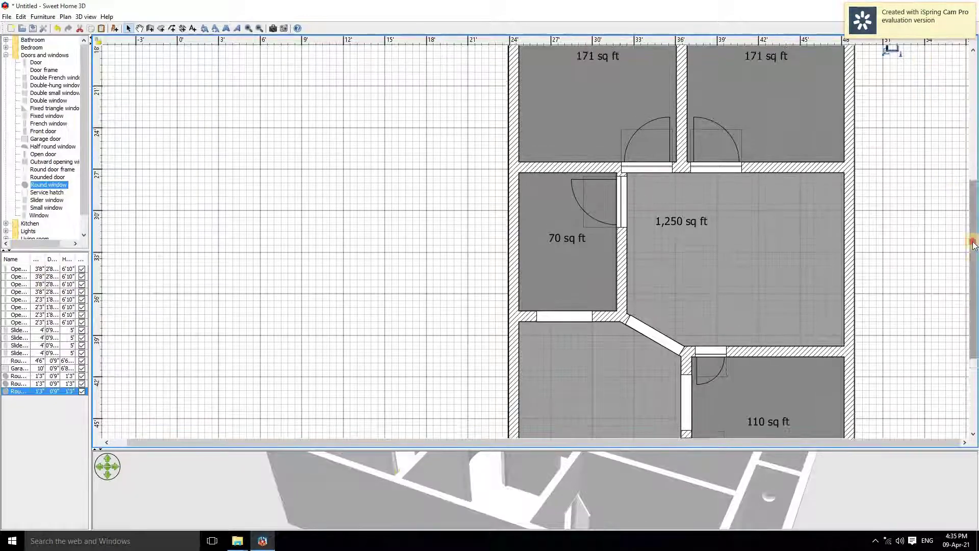
pyautogui.moveTo(892, 153); pyautogui.dragTo(914, 373)
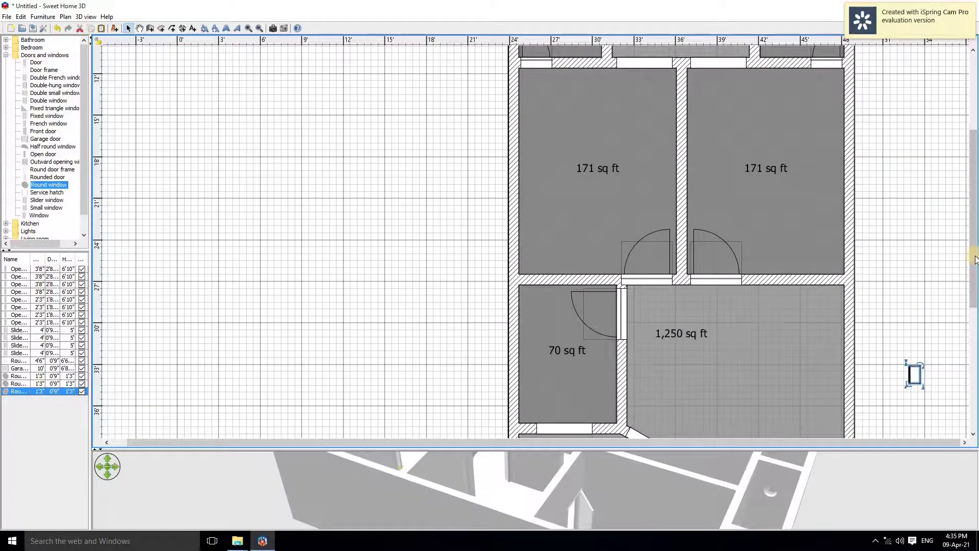
pyautogui.scroll(-5, 975, 244)
pyautogui.moveTo(915, 177); pyautogui.dragTo(709, 420)
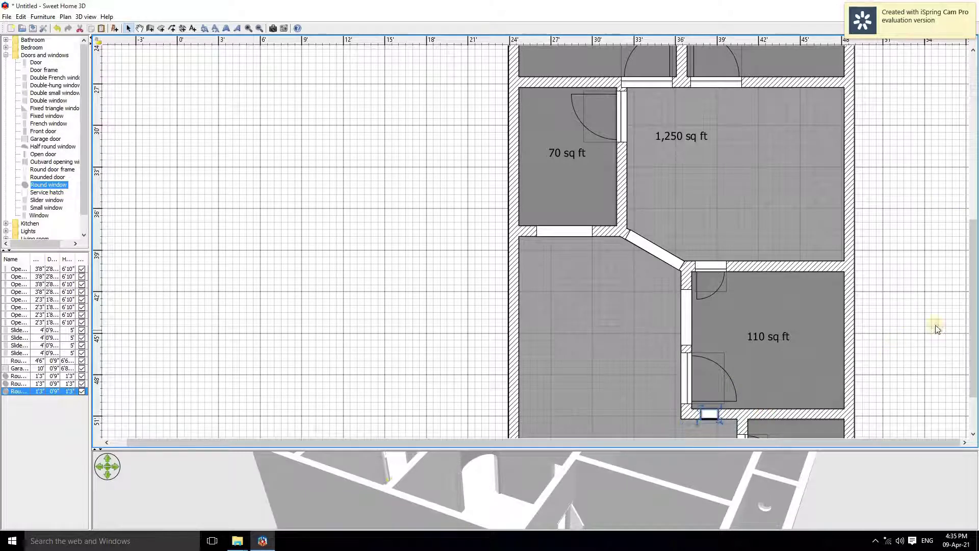
pyautogui.scroll(-2, 971, 309)
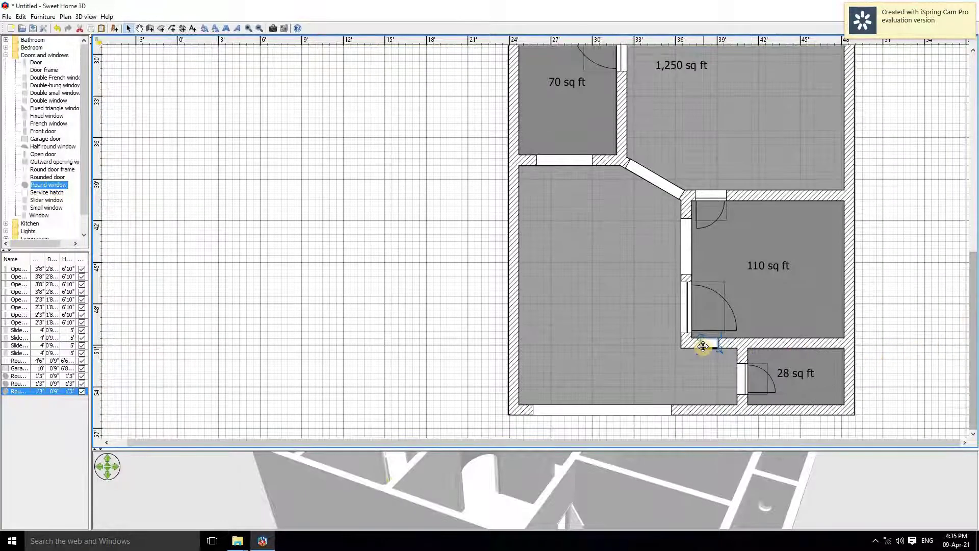
pyautogui.keyDown('alt'); pyautogui.moveTo(703, 347); pyautogui.dragTo(751, 376); pyautogui.keyUp('alt')
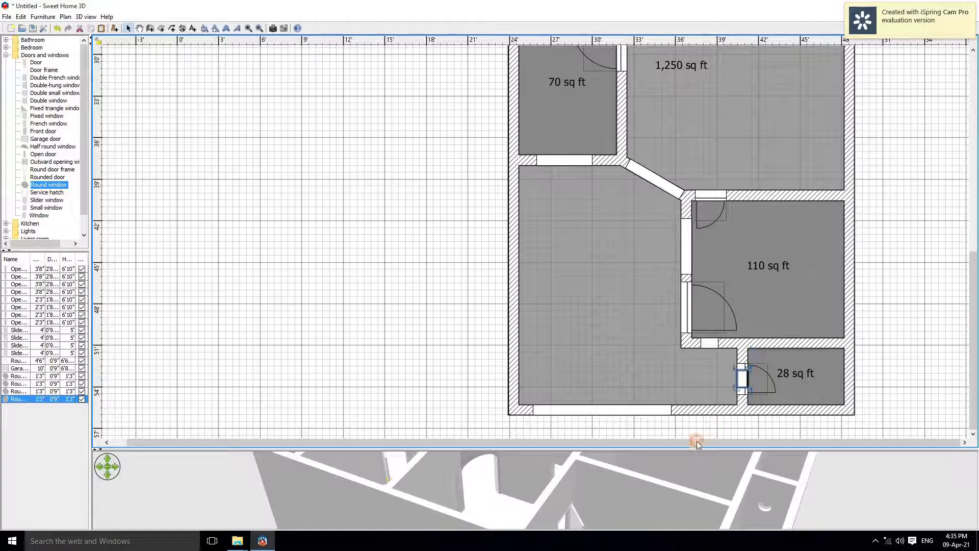
# Step: Inspect the round windows across the house in the aerial 3D view from several angles
pyautogui.moveTo(646, 448); pyautogui.dragTo(663, 210)
pyautogui.moveTo(665, 272); pyautogui.dragTo(724, 423)
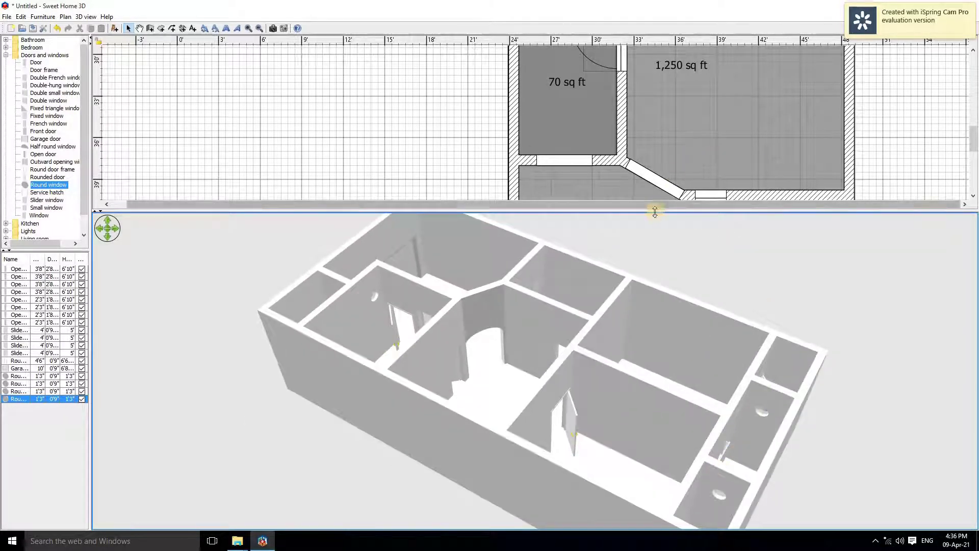
pyautogui.moveTo(657, 210); pyautogui.dragTo(487, 496)
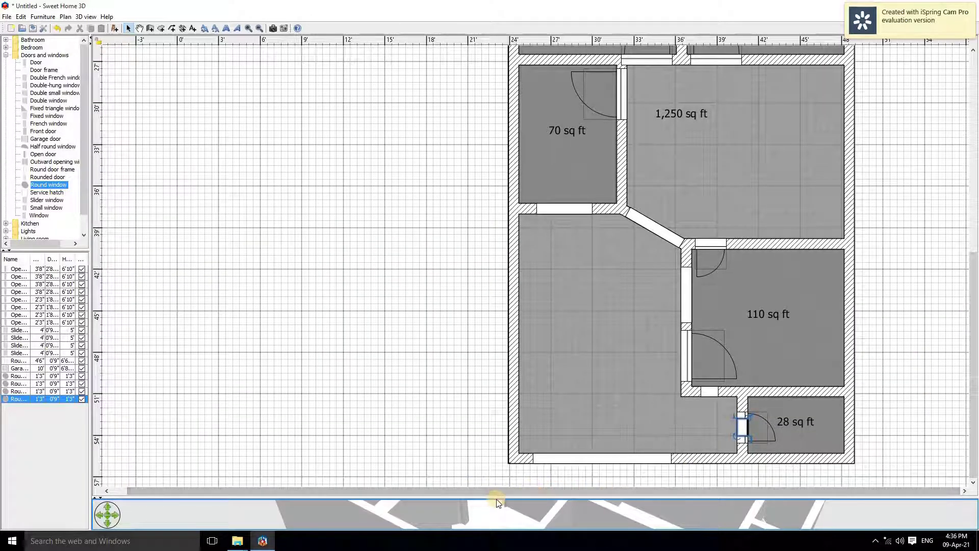
pyautogui.moveTo(497, 503); pyautogui.dragTo(499, 160)
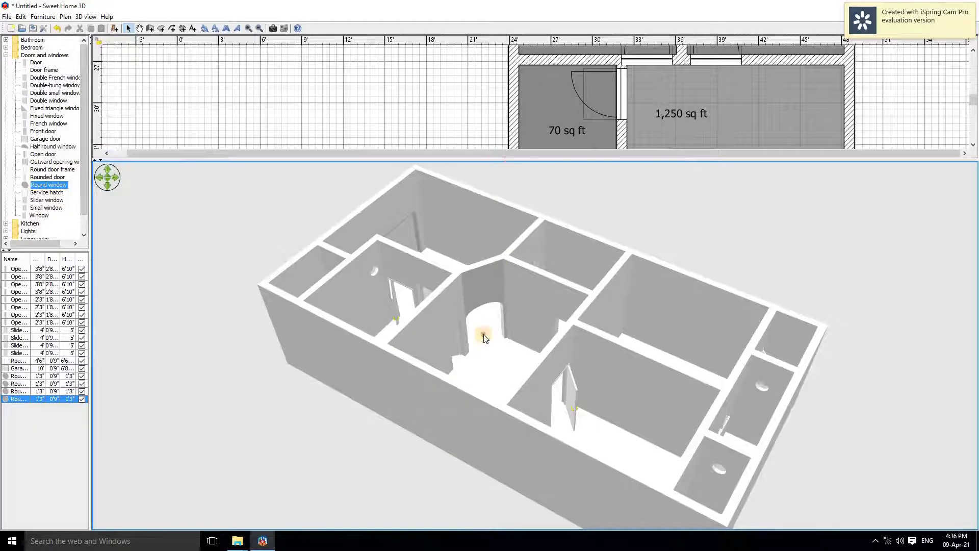
pyautogui.moveTo(484, 338); pyautogui.dragTo(498, 297)
# Step: Start a virtual visit with the visitor placed at the garage door opening and walk through the house's interior
pyautogui.rightClick(488, 271)
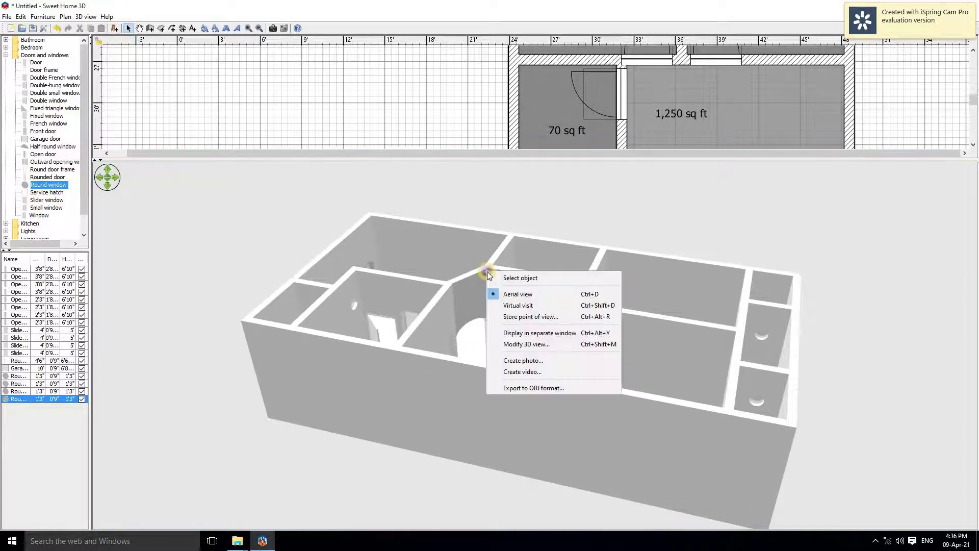
pyautogui.click(543, 309)
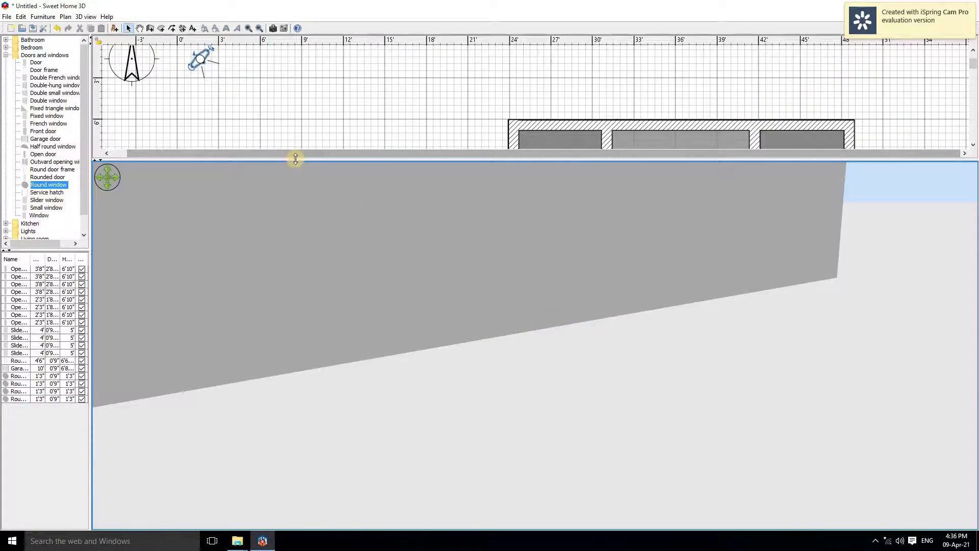
pyautogui.moveTo(295, 159); pyautogui.dragTo(304, 494)
pyautogui.moveTo(197, 59); pyautogui.dragTo(444, 416)
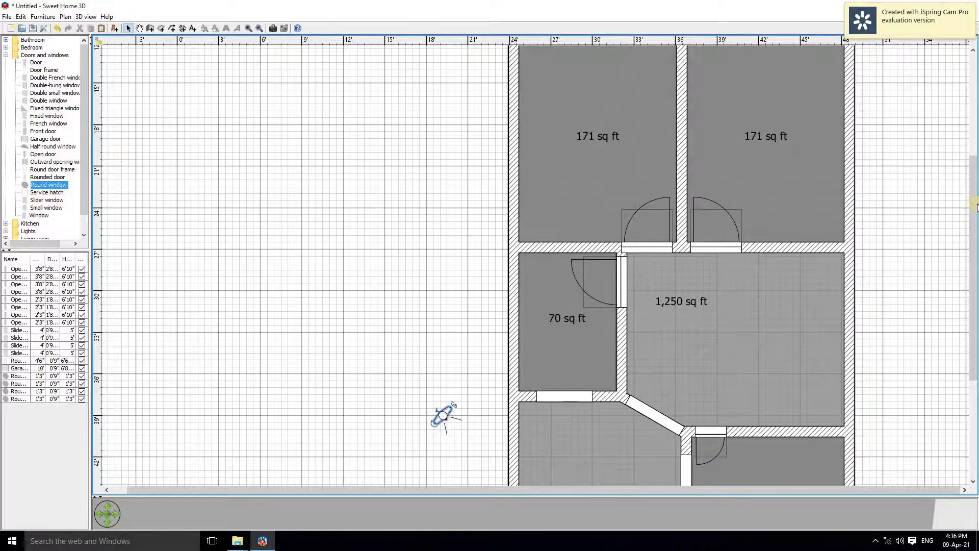
pyautogui.moveTo(976, 207); pyautogui.dragTo(974, 304)
pyautogui.moveTo(443, 225); pyautogui.dragTo(608, 465)
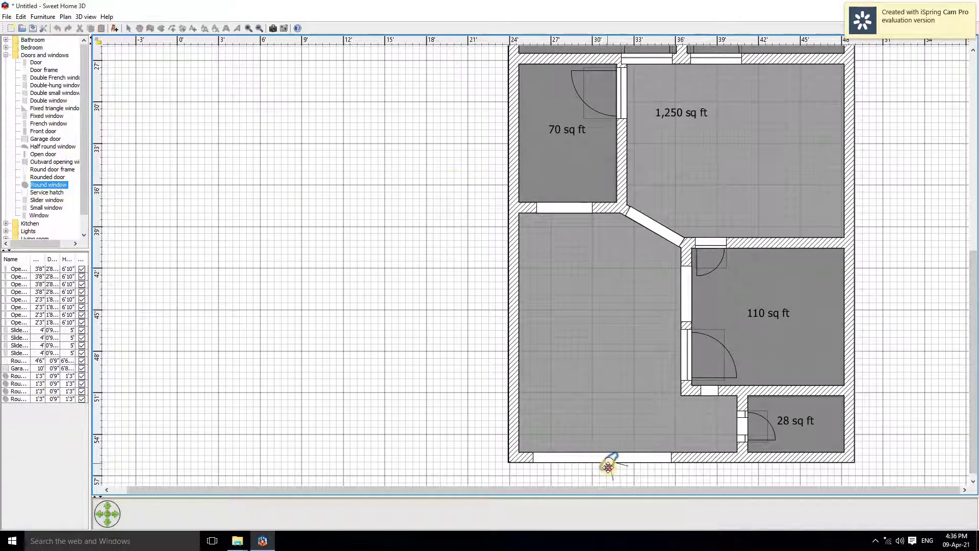
pyautogui.moveTo(560, 498); pyautogui.dragTo(561, 48)
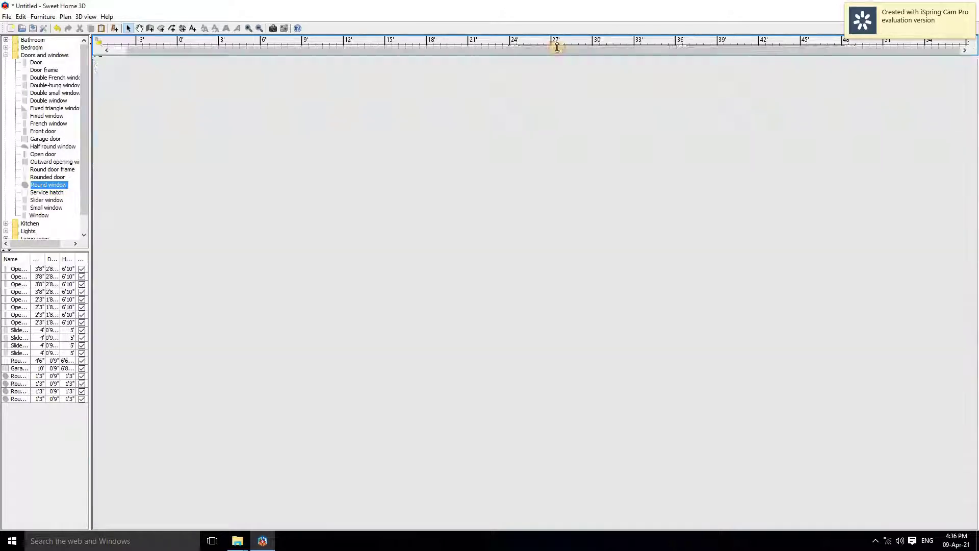
pyautogui.moveTo(721, 288); pyautogui.dragTo(656, 472)
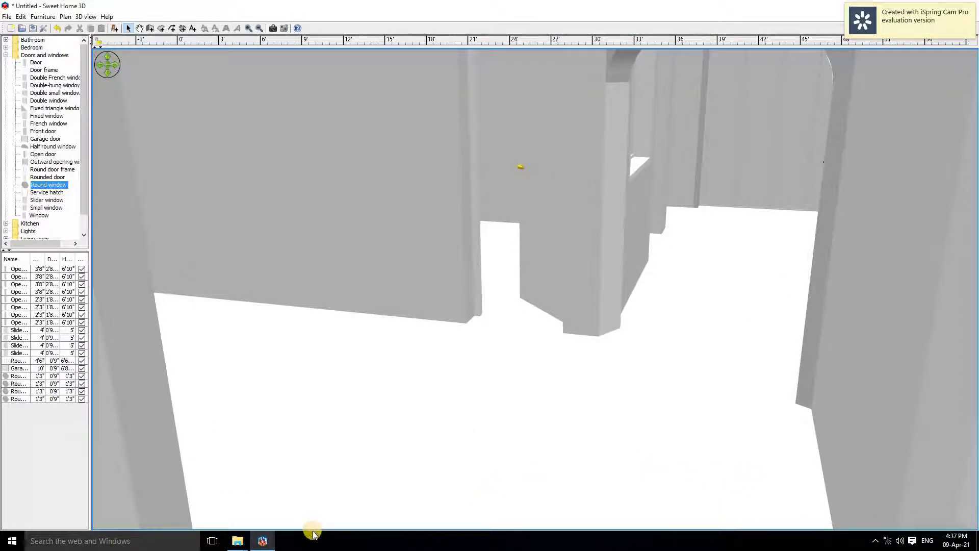
# Step: Dimension the interior width of the left-hand 171 sq ft room, with the dimension line in the room's upper part
pyautogui.moveTo(363, 45); pyautogui.dragTo(372, 516)
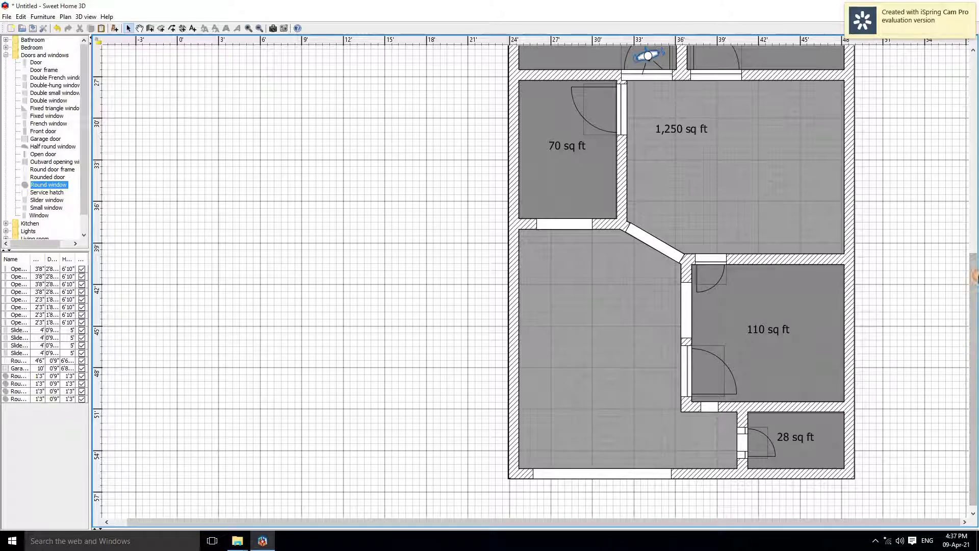
pyautogui.moveTo(975, 263); pyautogui.dragTo(975, 116)
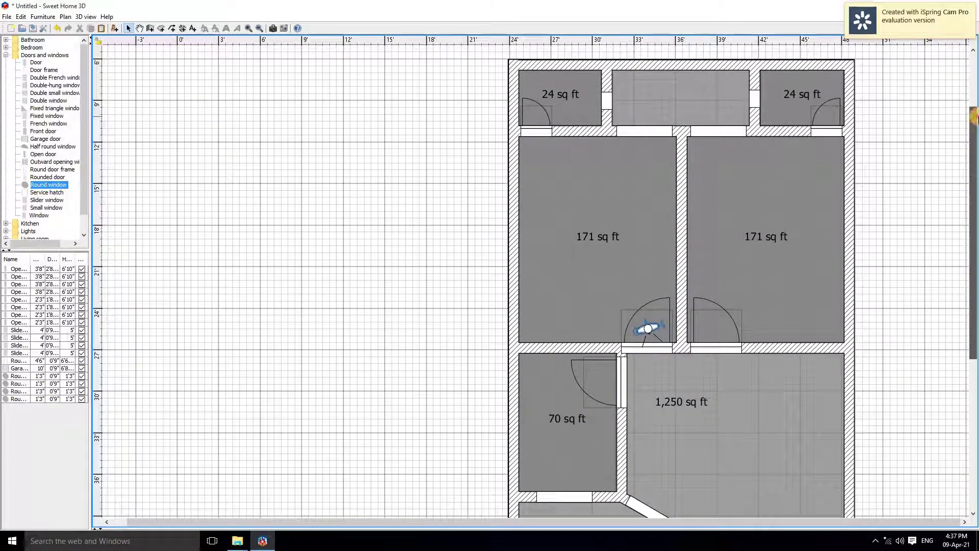
pyautogui.click(183, 30)
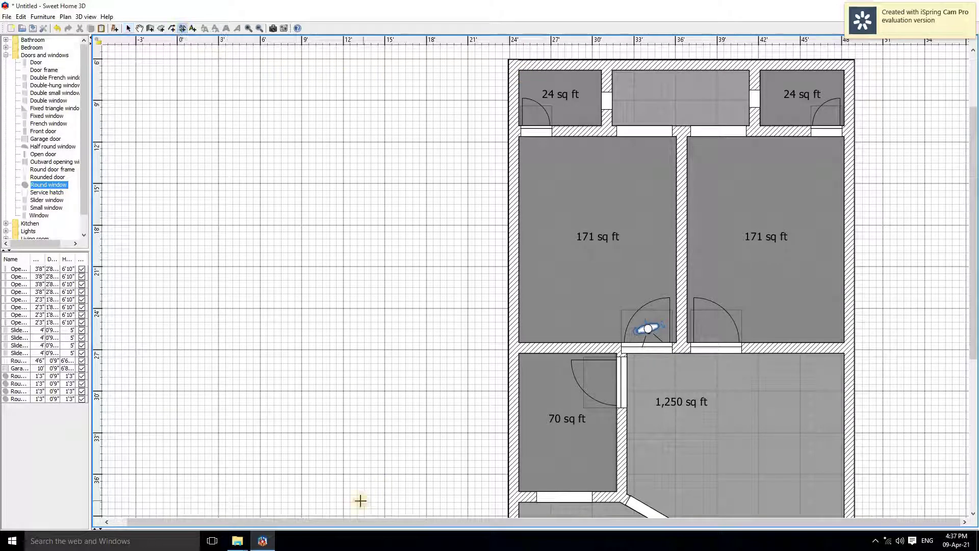
pyautogui.click(519, 214)
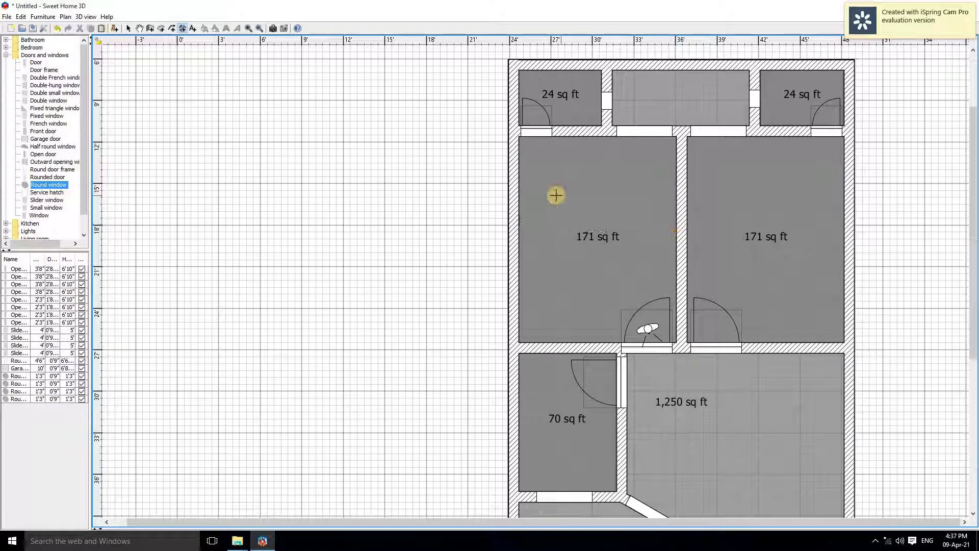
pyautogui.click(520, 190)
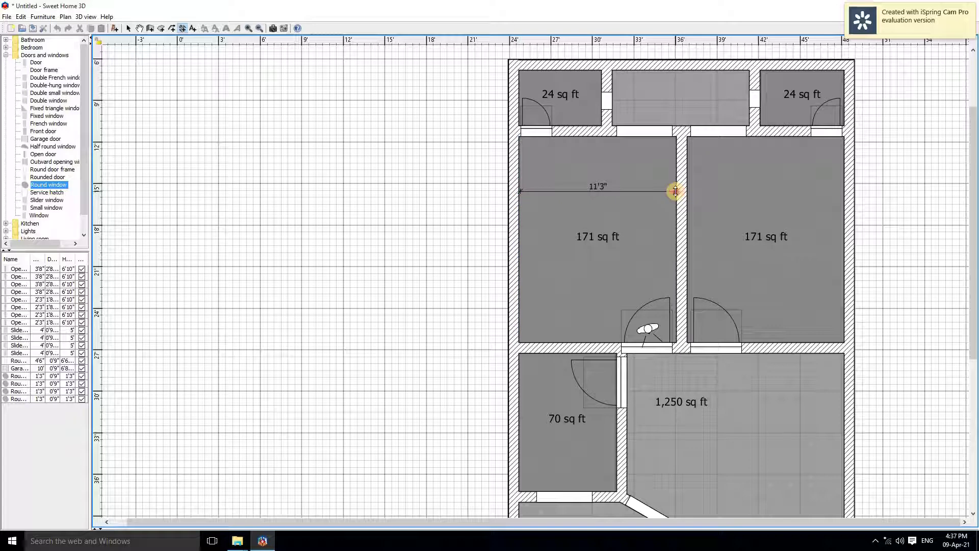
pyautogui.click(676, 190)
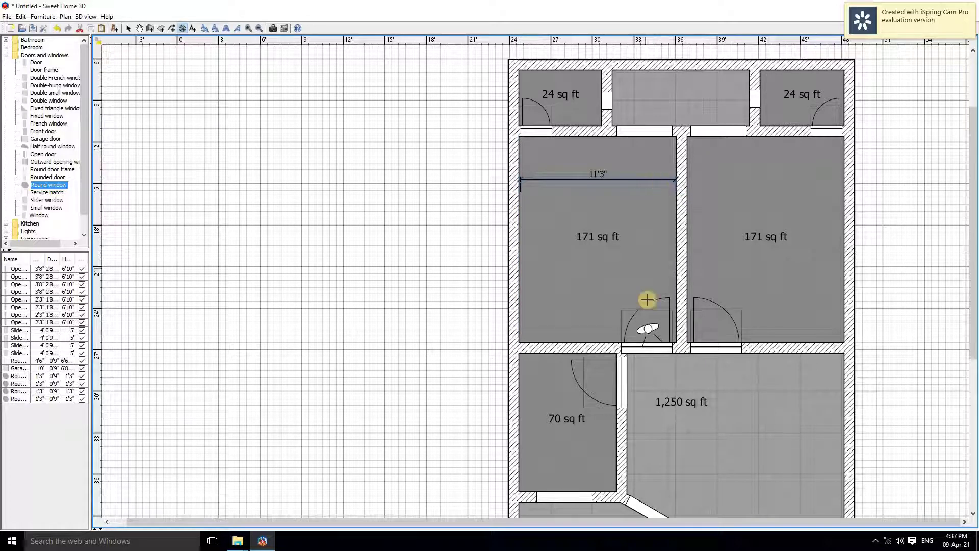
# Step: Dimension the interior width of the right-hand 171 sq ft room, with the dimension line above its area label
pyautogui.click(686, 218)
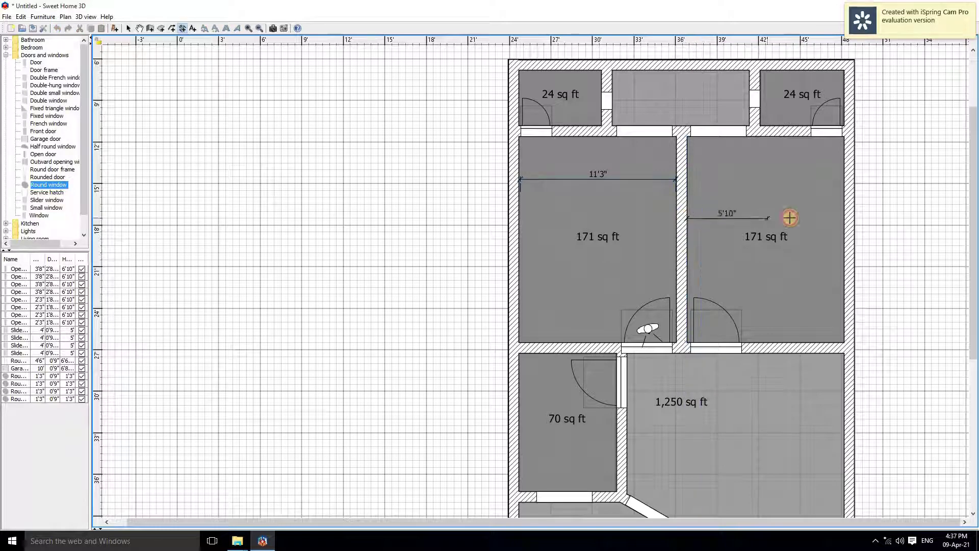
pyautogui.click(844, 217)
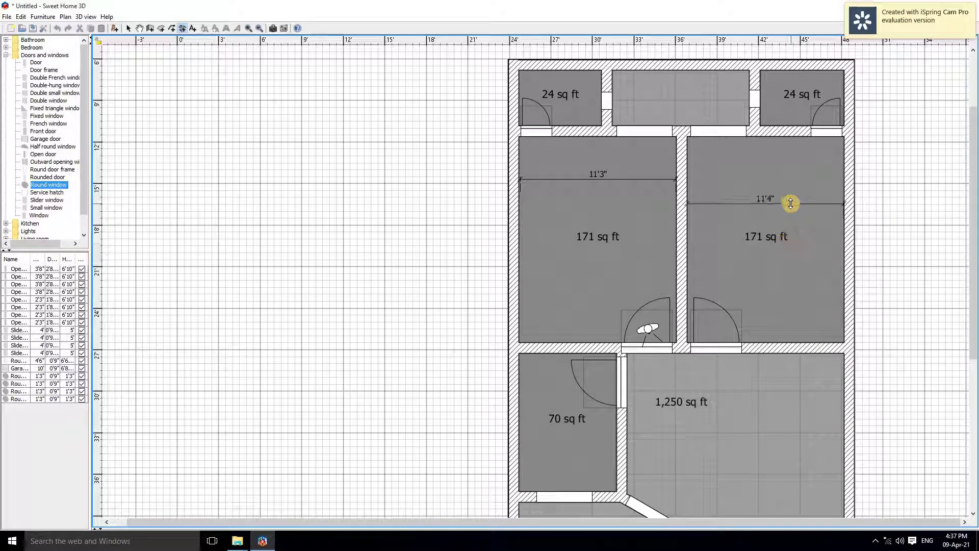
pyautogui.click(790, 204)
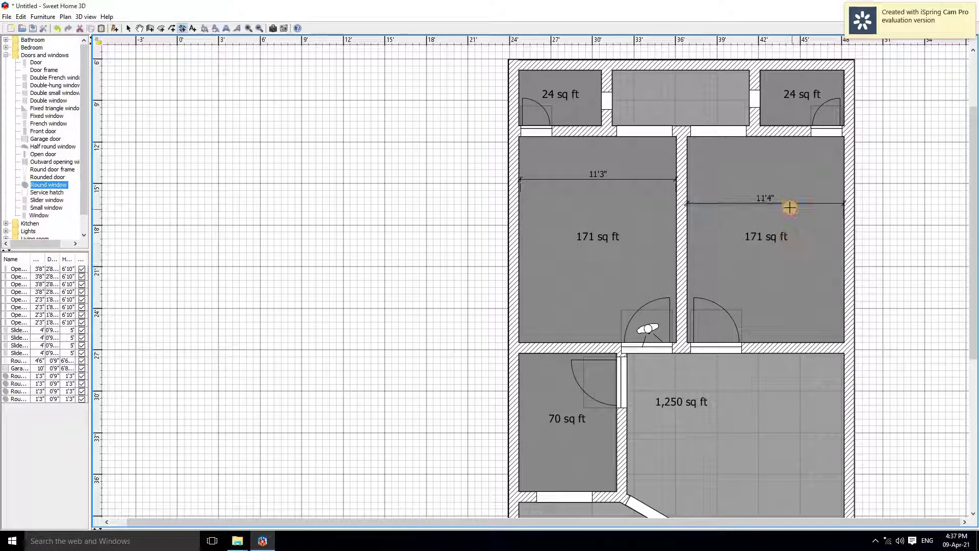
# Step: Dimension the interior depth of the right-hand 171 sq ft room, with the dimension line between its area label and the outer wall
pyautogui.click(771, 138)
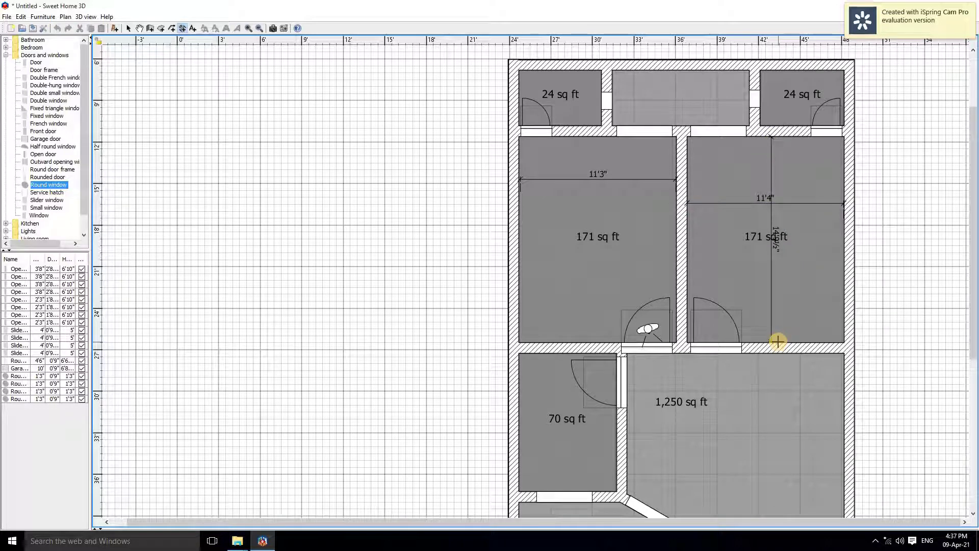
pyautogui.click(778, 341)
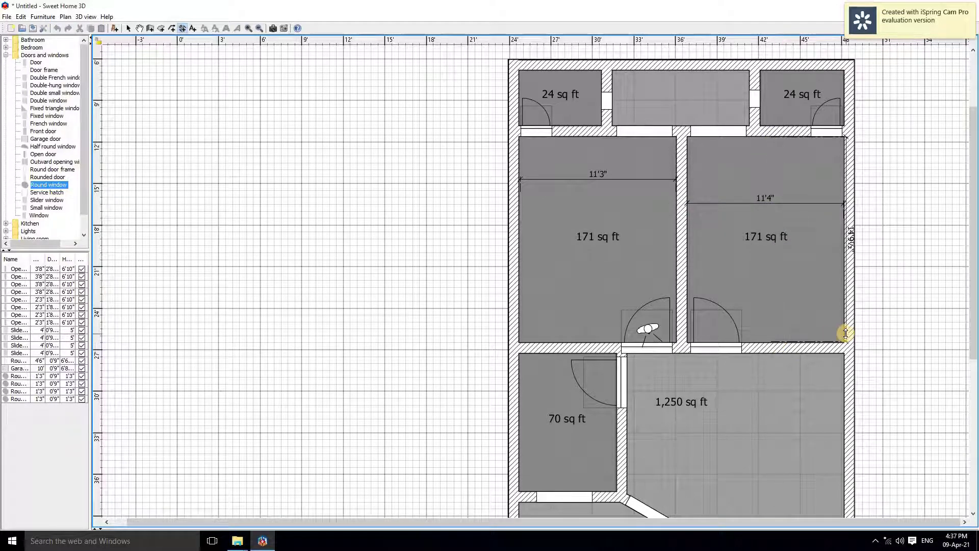
pyautogui.click(819, 334)
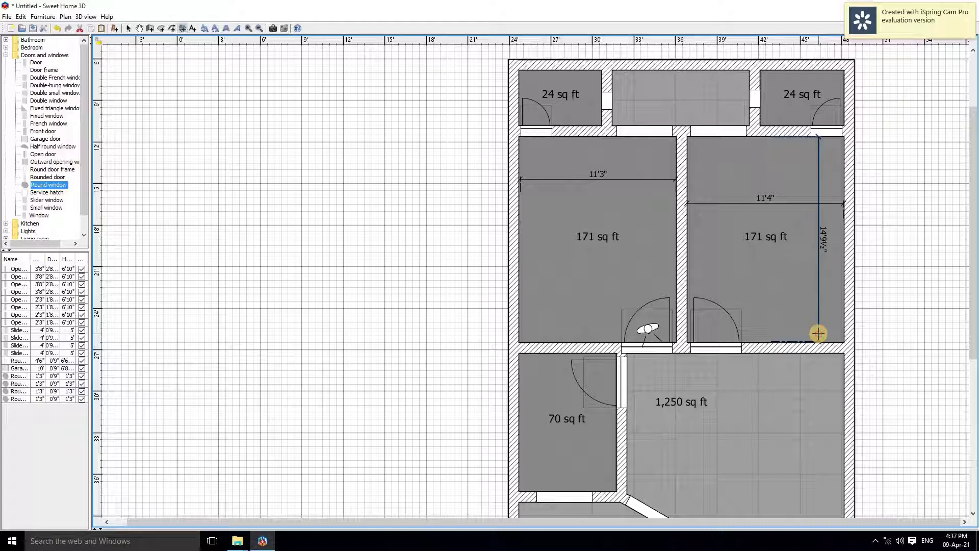
# Step: Dimension the interior depth and width of the left-hand 24 sq ft room, with the dimension lines beside and above its area label
pyautogui.click(567, 72)
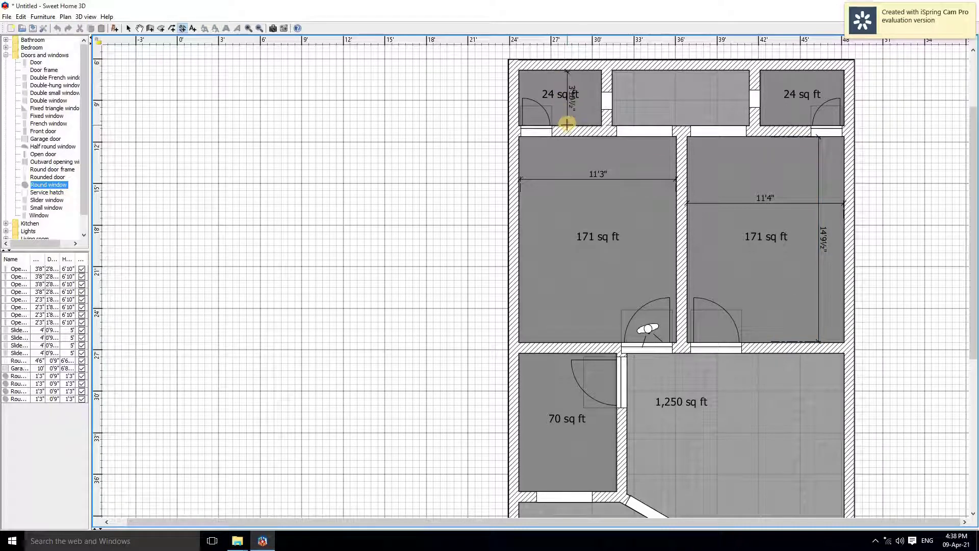
pyautogui.click(567, 125)
pyautogui.click(589, 106)
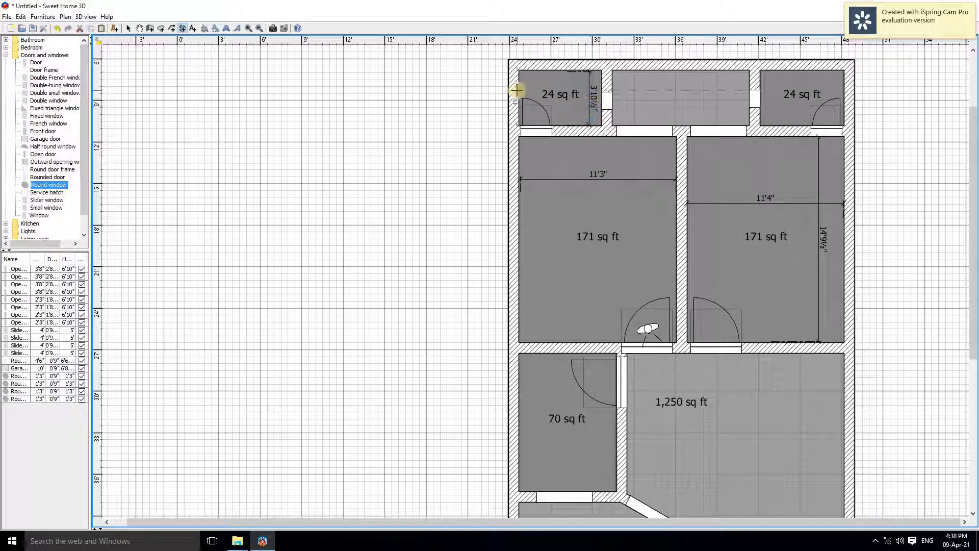
pyautogui.click(520, 90)
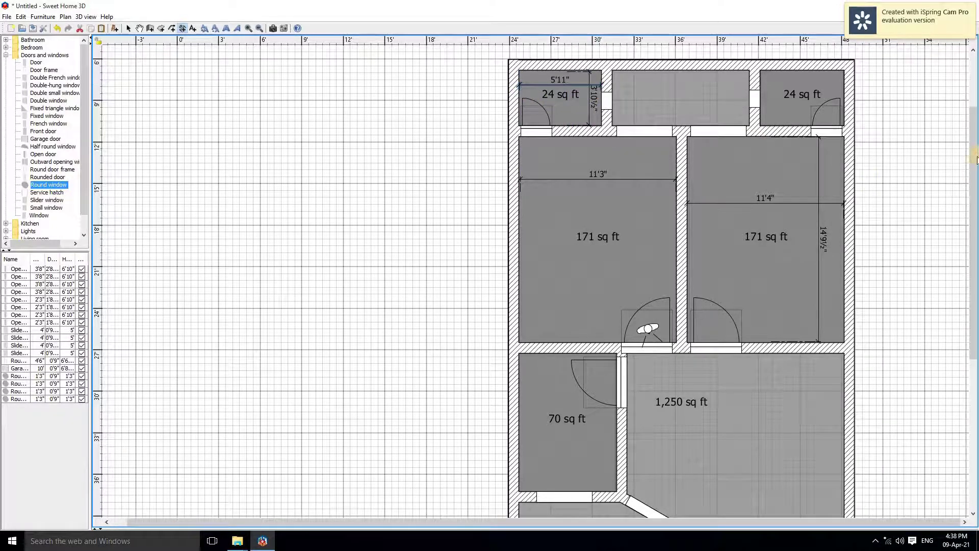
# Step: Dimension the interior width of the 70 sq ft room below its area label, and its depth across the label
pyautogui.moveTo(976, 159); pyautogui.dragTo(975, 226)
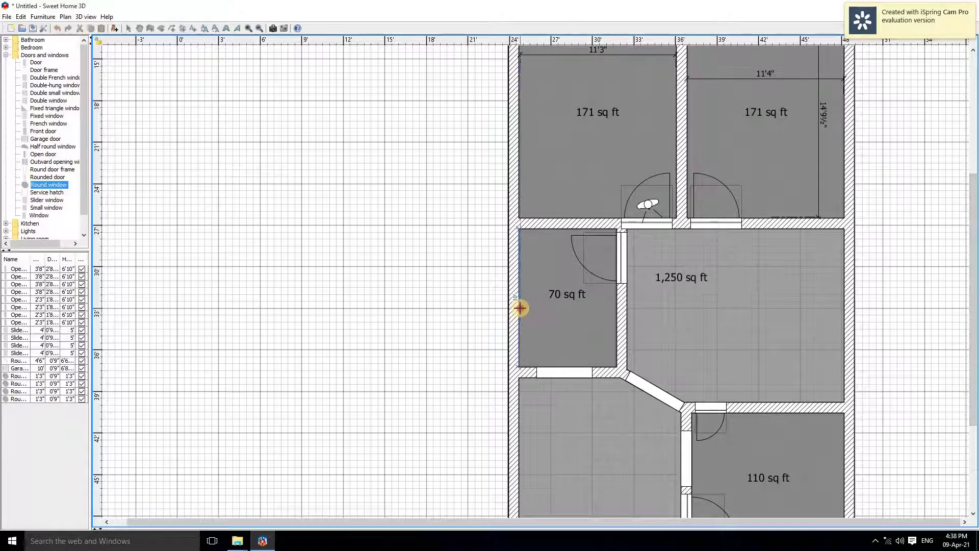
pyautogui.click(520, 308)
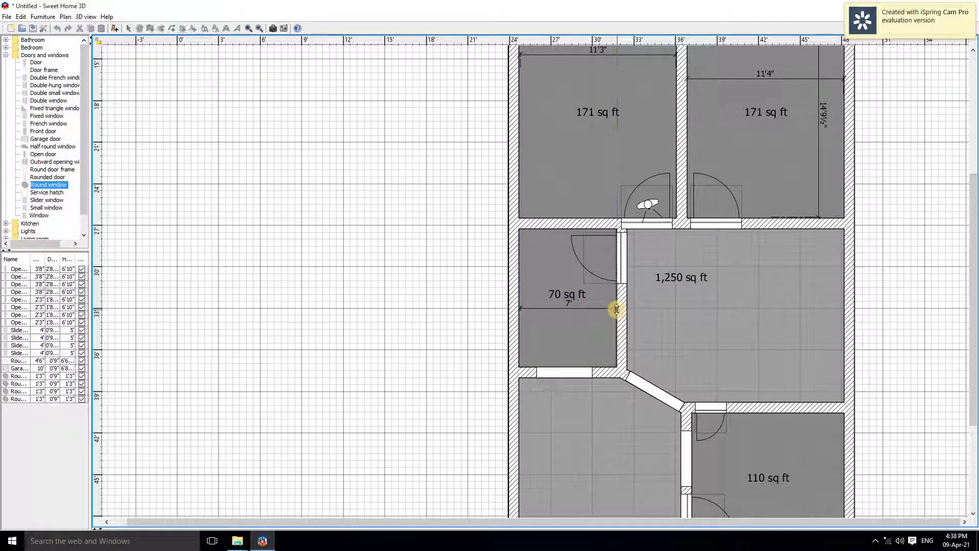
pyautogui.click(590, 324)
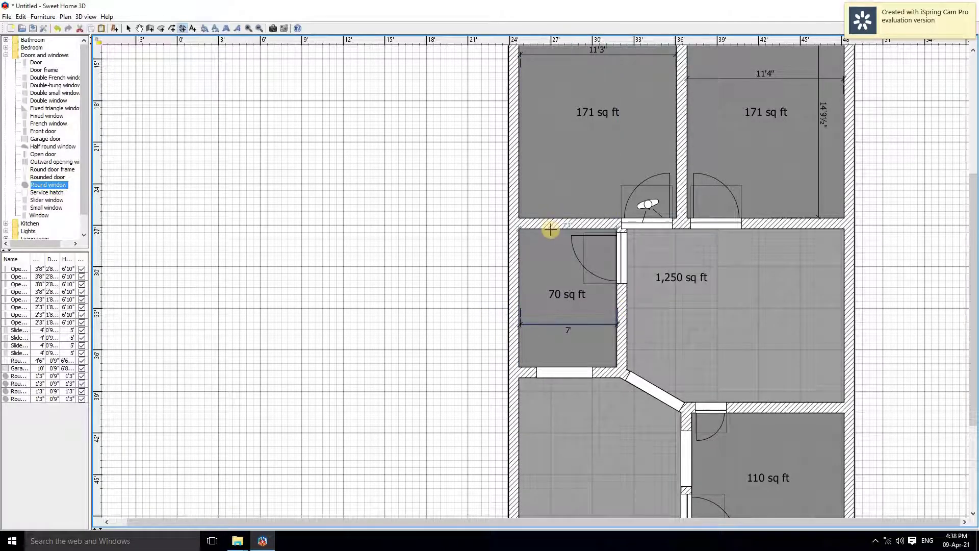
pyautogui.click(551, 229)
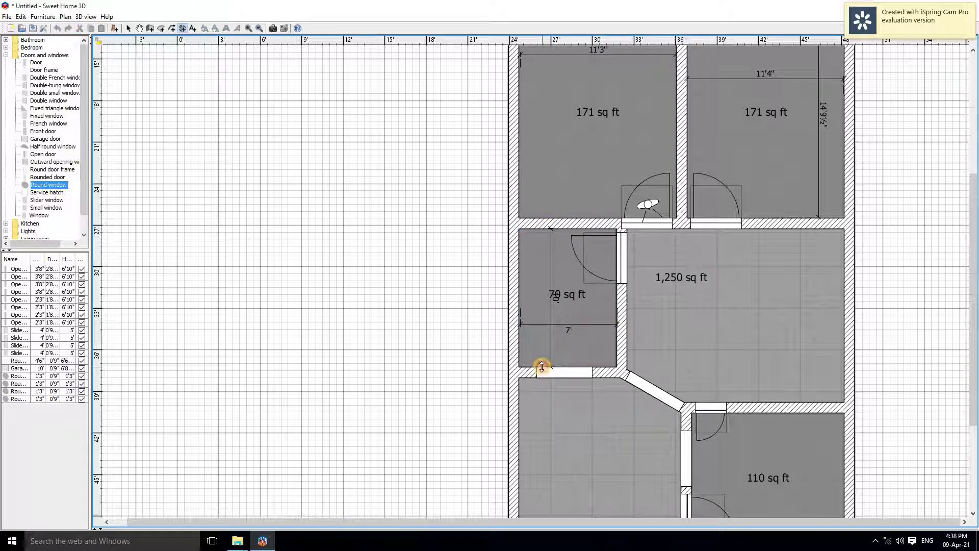
pyautogui.doubleClick(524, 366)
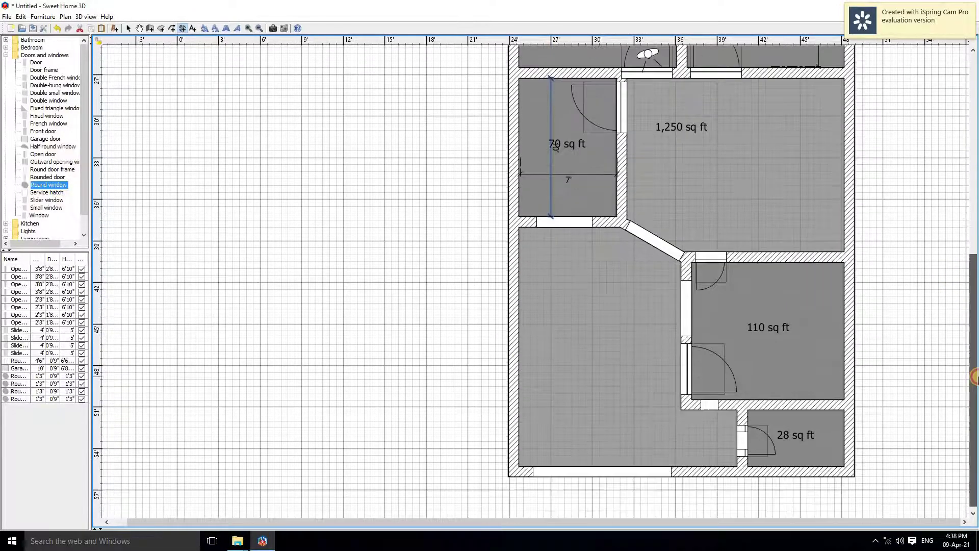
# Step: Dimension the interior depth of the 110 sq ft room near the outer wall, and its width above the area label
pyautogui.scroll(-3, 786, 254)
pyautogui.click(786, 263)
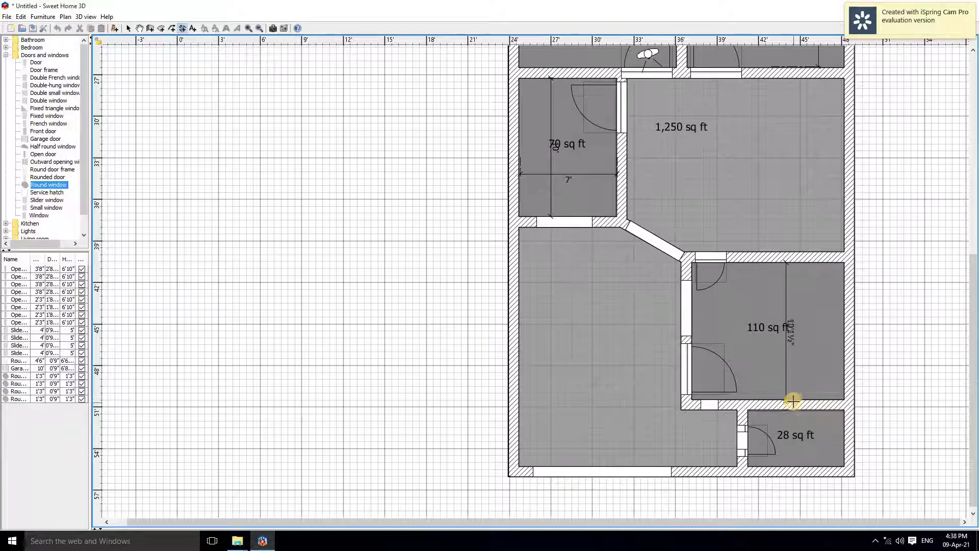
pyautogui.click(794, 399)
pyautogui.doubleClick(827, 399)
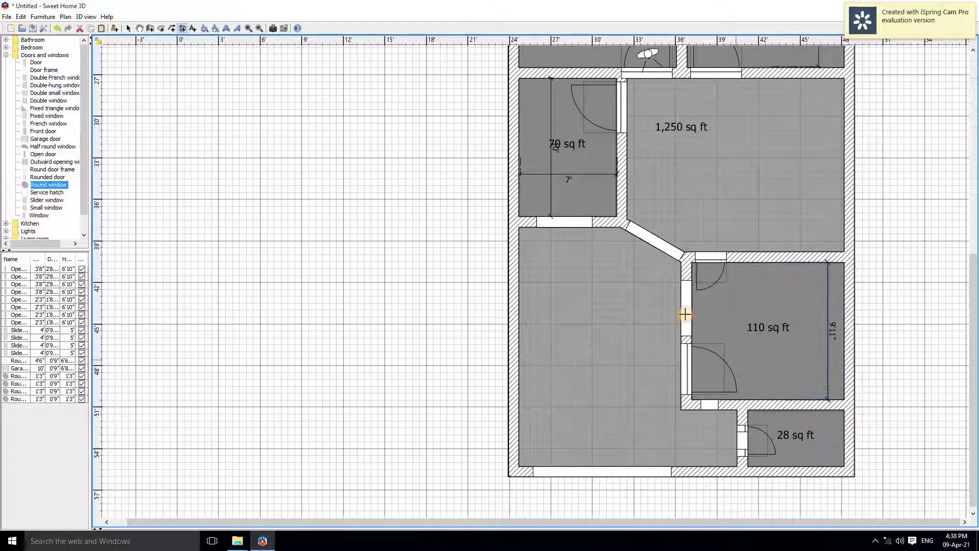
pyautogui.click(691, 312)
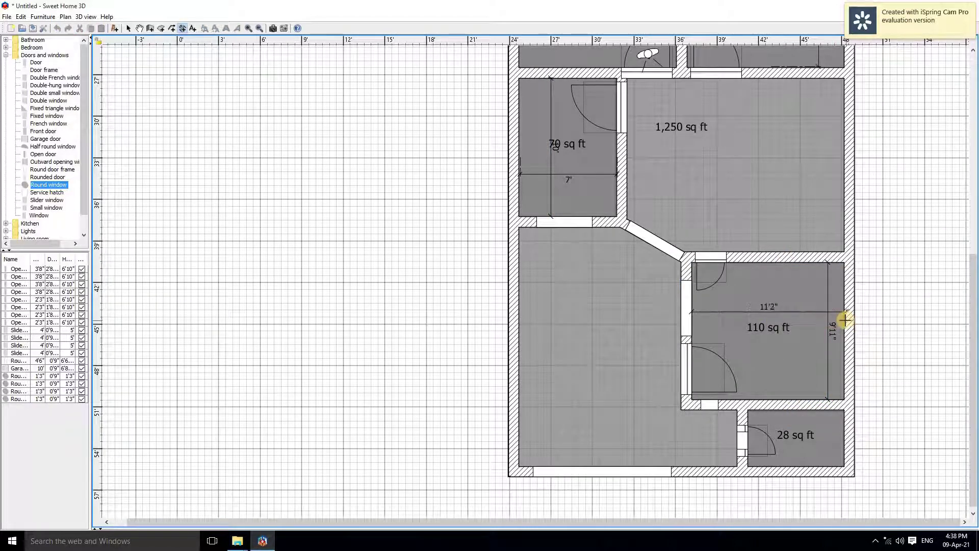
pyautogui.click(844, 320)
pyautogui.doubleClick(834, 296)
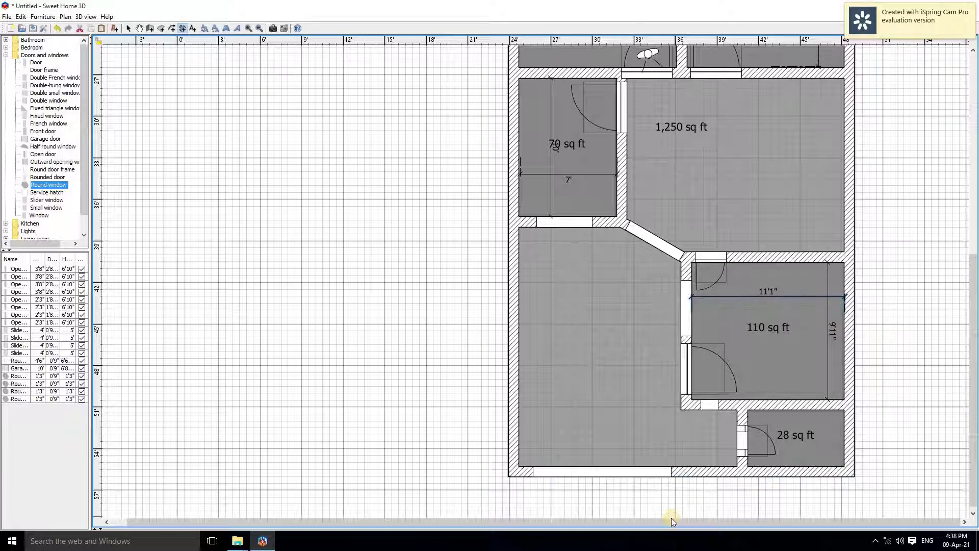
# Step: Dimension the overall length of the house, with the dimension line just outside its right-hand outer wall
pyautogui.click(855, 476)
pyautogui.scroll(5, 855, 475)
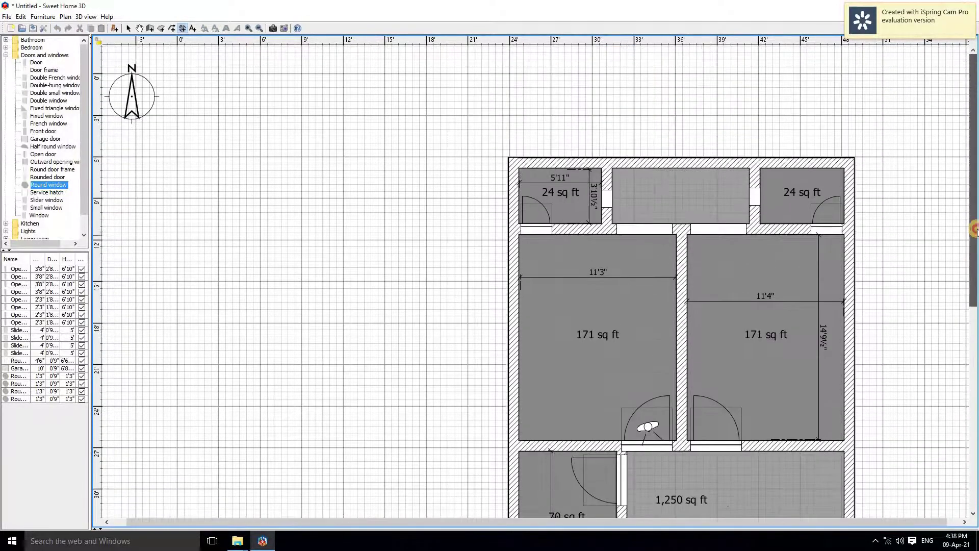
pyautogui.click(850, 157)
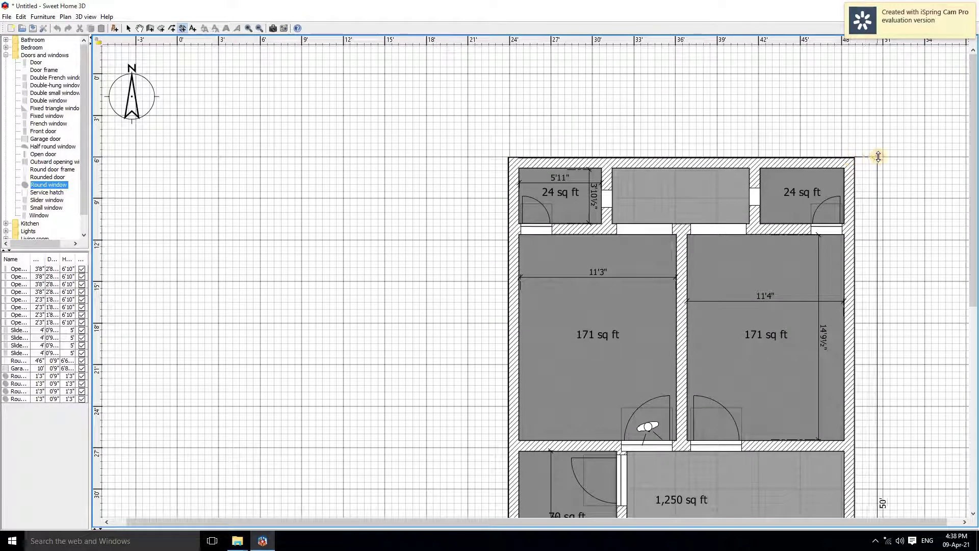
pyautogui.click(881, 155)
# Step: Dimension the overall width of the house, with the dimension line outside and above its upper outer wall
pyautogui.moveTo(974, 196); pyautogui.dragTo(974, 271)
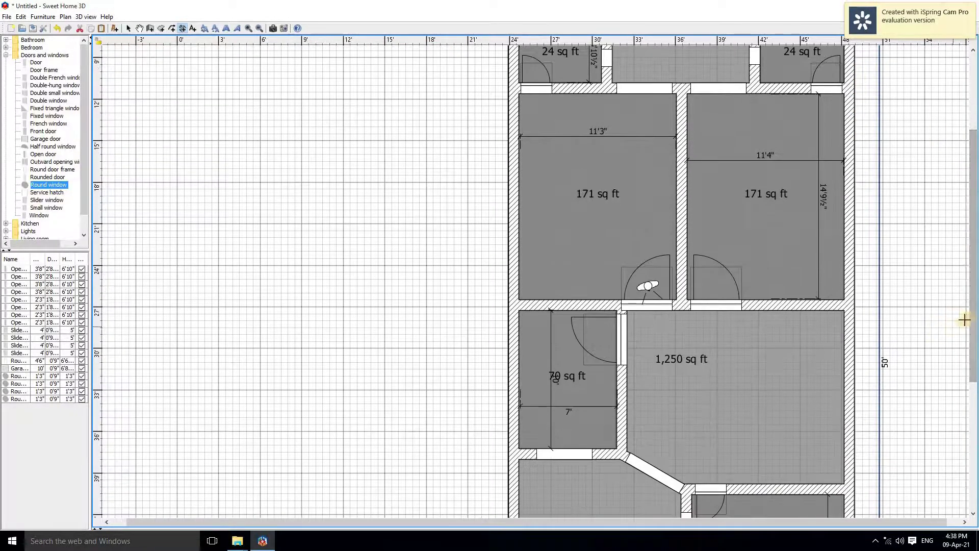
pyautogui.scroll(2, 561, 142)
pyautogui.click(519, 147)
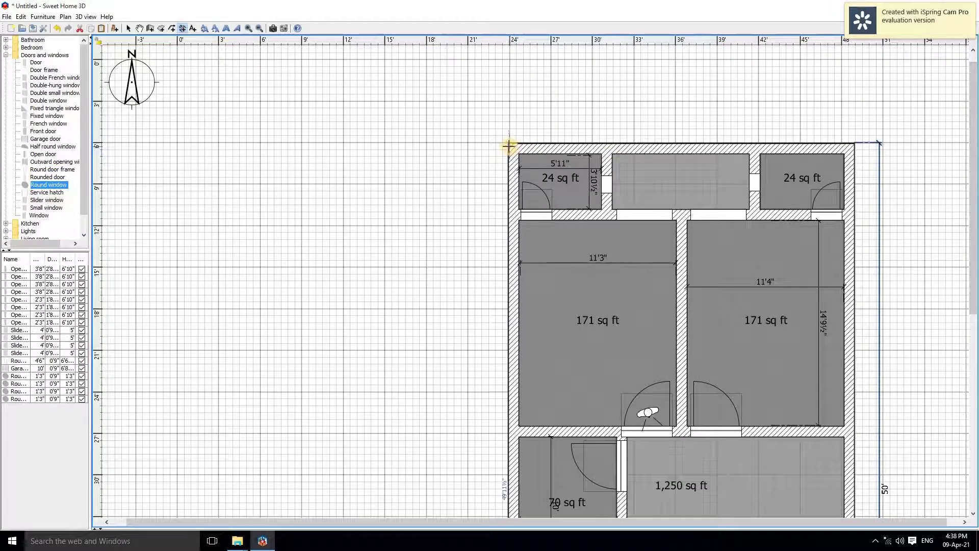
pyautogui.click(508, 146)
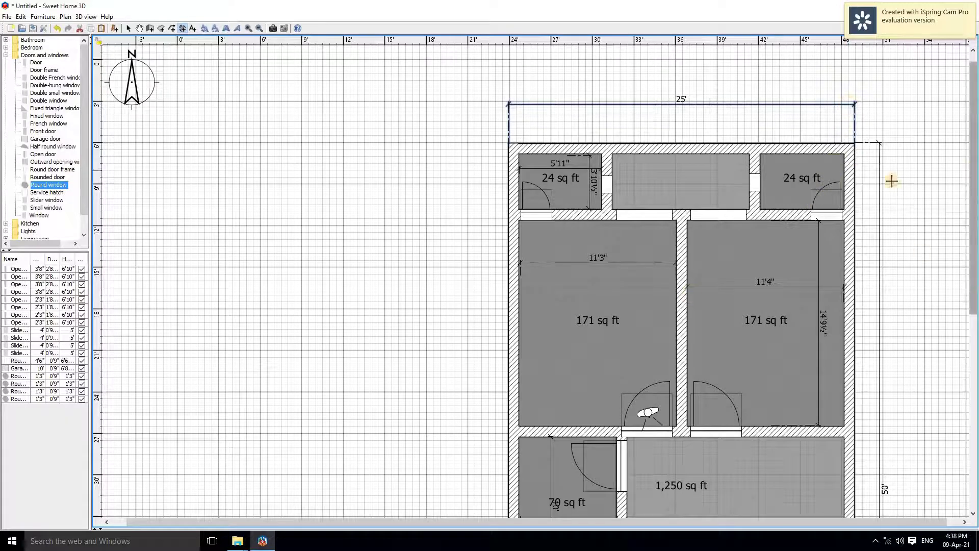
# Step: Dimension the interior depth of the 28 sq ft room, with the dimension line near the outer wall
pyautogui.moveTo(975, 114); pyautogui.dragTo(976, 119)
pyautogui.scroll(-1, 974, 299)
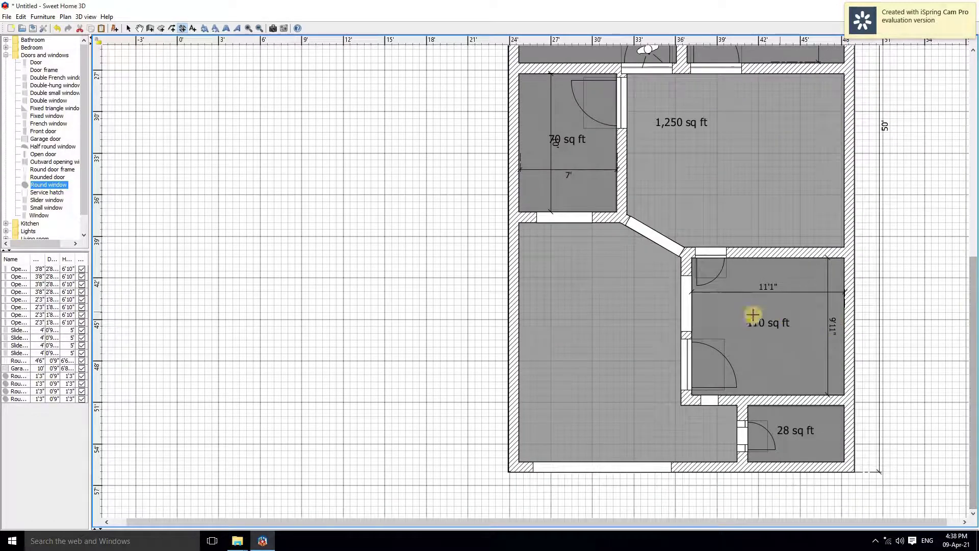
pyautogui.click(797, 403)
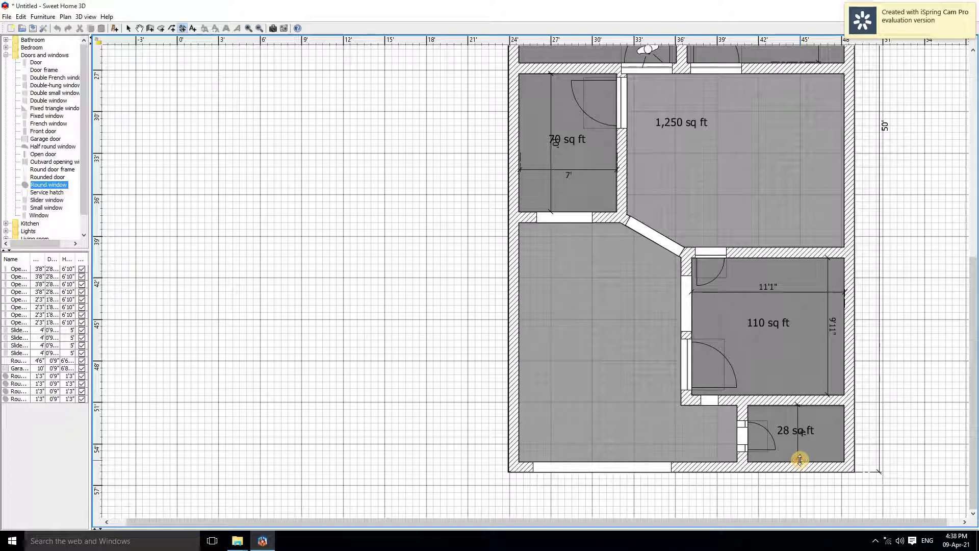
pyautogui.click(800, 460)
pyautogui.click(835, 459)
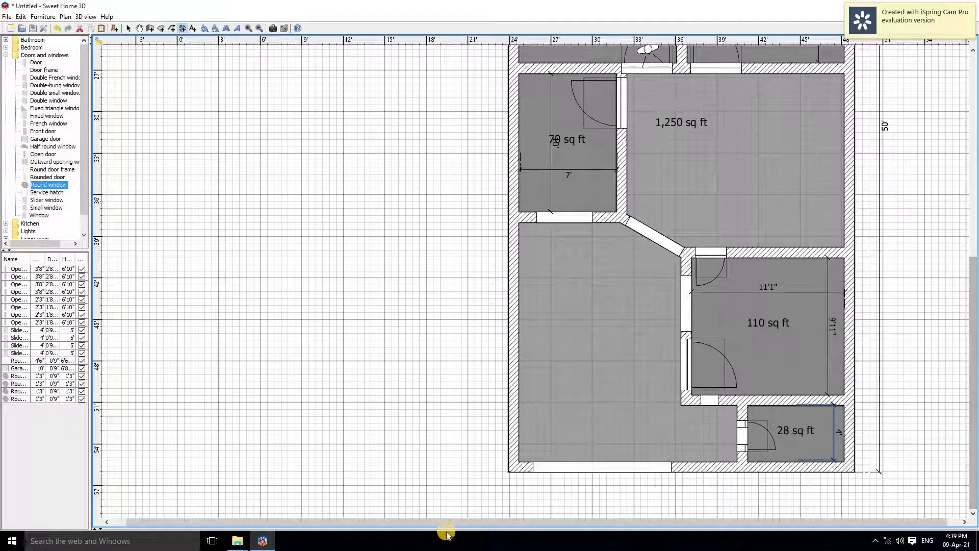
# Step: Print the plan to a PDF file named ghfgh on the Desktop
pyautogui.moveTo(445, 525); pyautogui.dragTo(566, 526)
pyautogui.moveTo(974, 377); pyautogui.dragTo(975, 263)
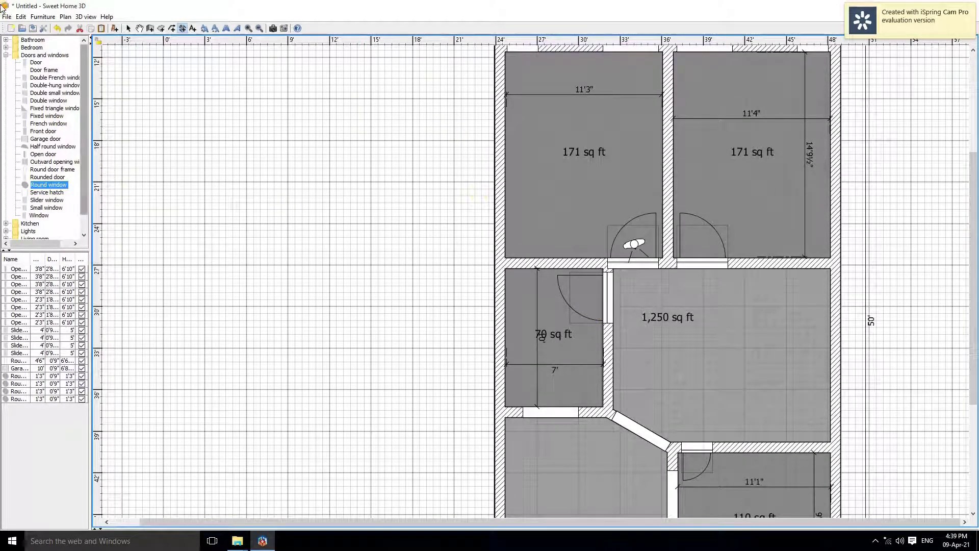
pyautogui.click(7, 17)
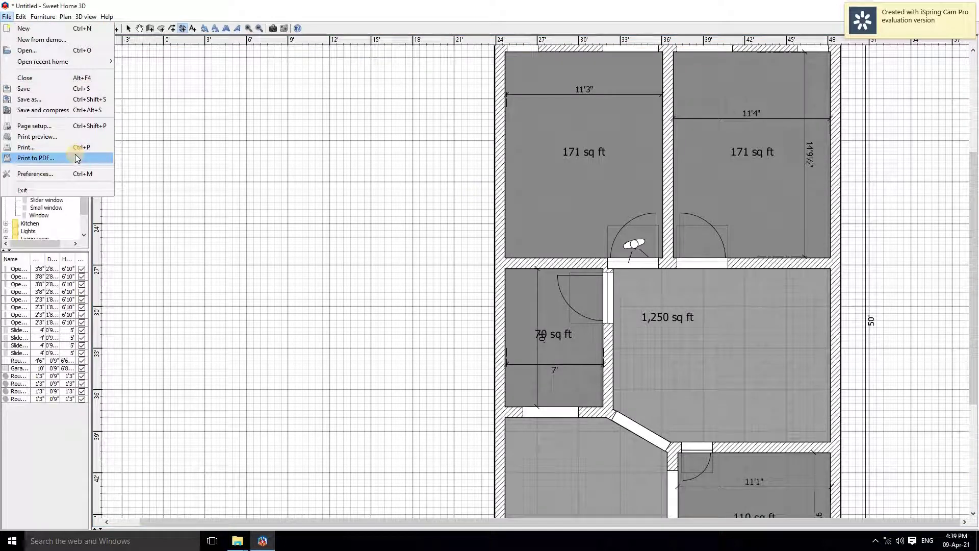
pyautogui.click(76, 155)
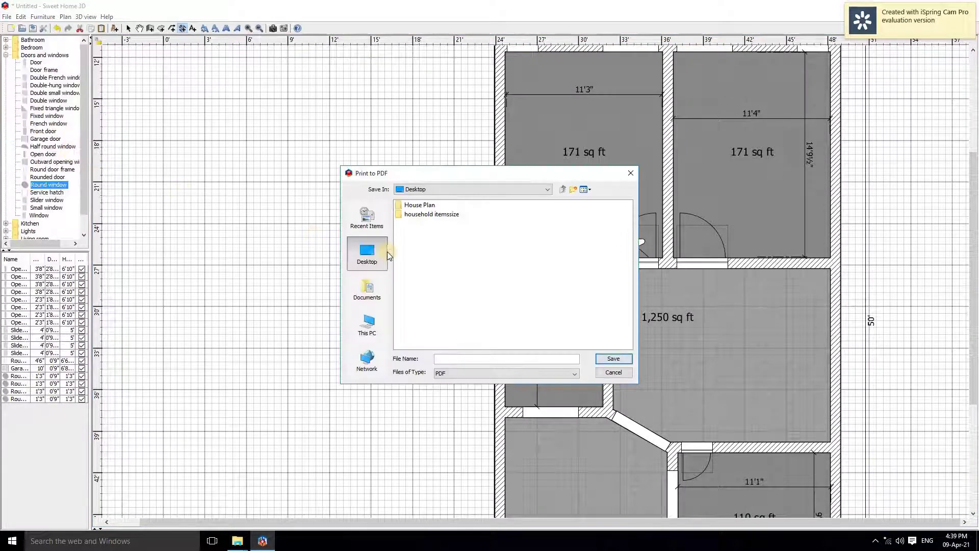
pyautogui.click(462, 360)
pyautogui.click(478, 360)
pyautogui.write('2715')
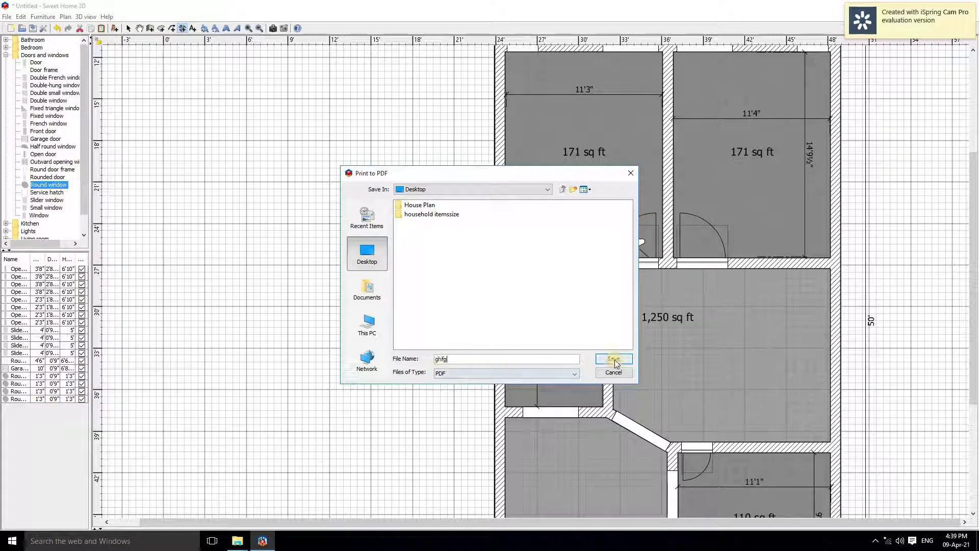
pyautogui.click(614, 358)
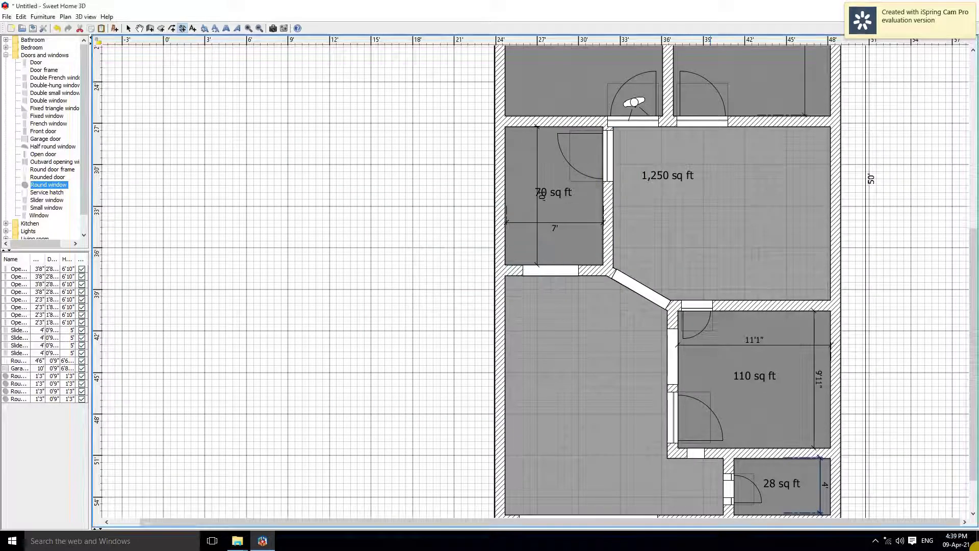
# Step: Open the ghfgh PDF from the desktop in a maximised Adobe Reader window and examine its furniture list and dimensioned floor plan
pyautogui.click(605, 487)
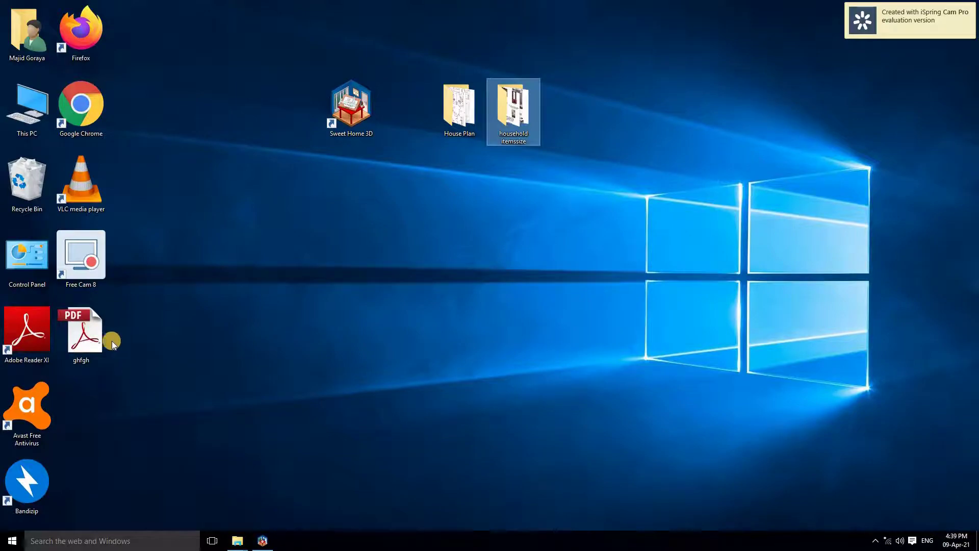
pyautogui.doubleClick(111, 340)
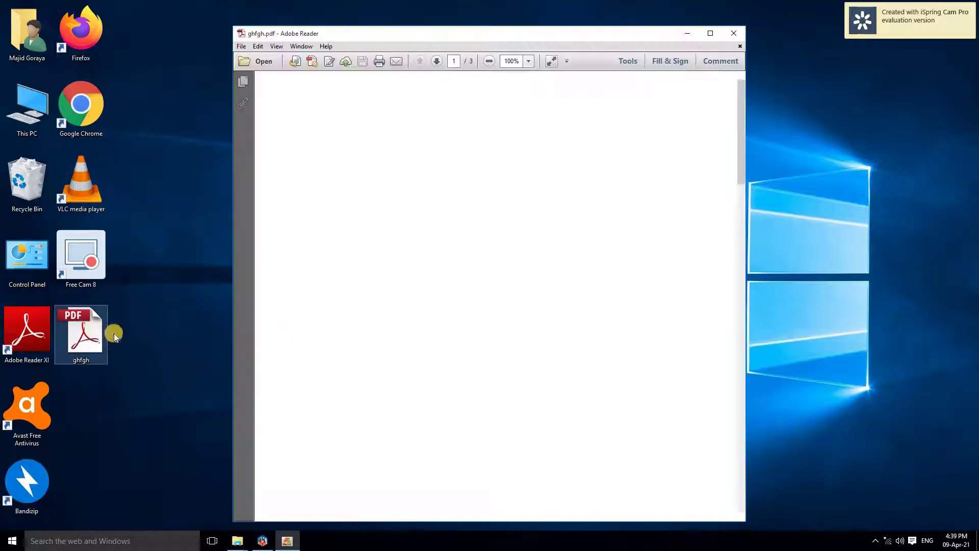
pyautogui.doubleClick(613, 32)
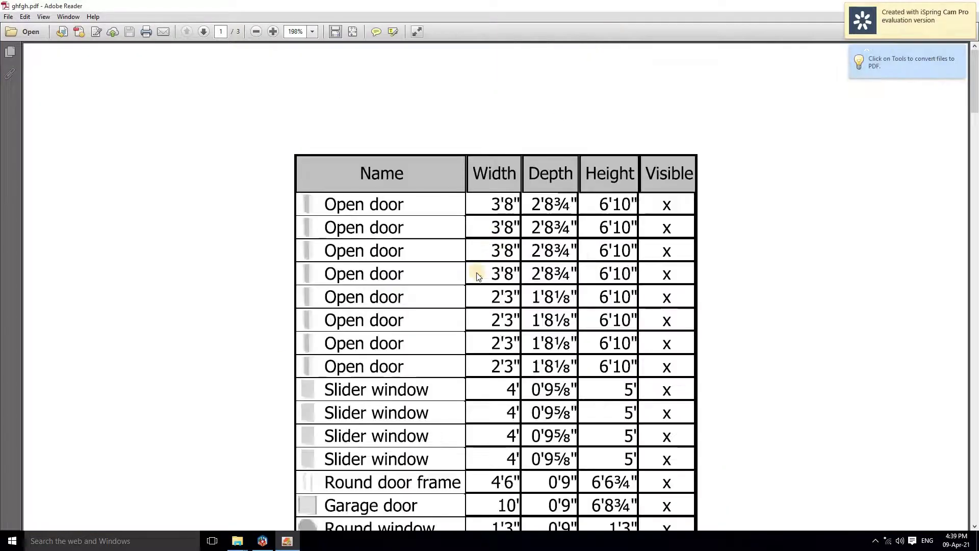
pyautogui.moveTo(976, 97); pyautogui.dragTo(975, 335)
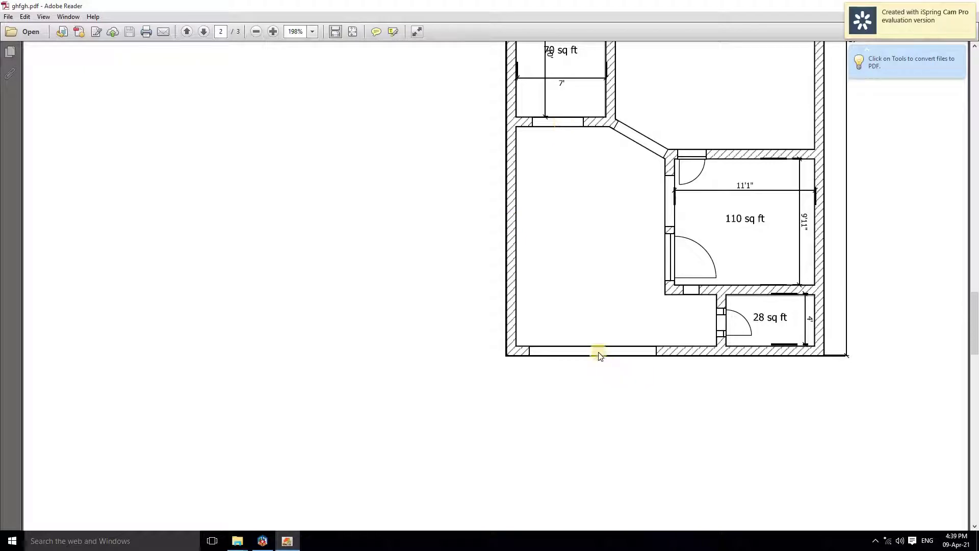
pyautogui.moveTo(973, 328); pyautogui.dragTo(465, 252)
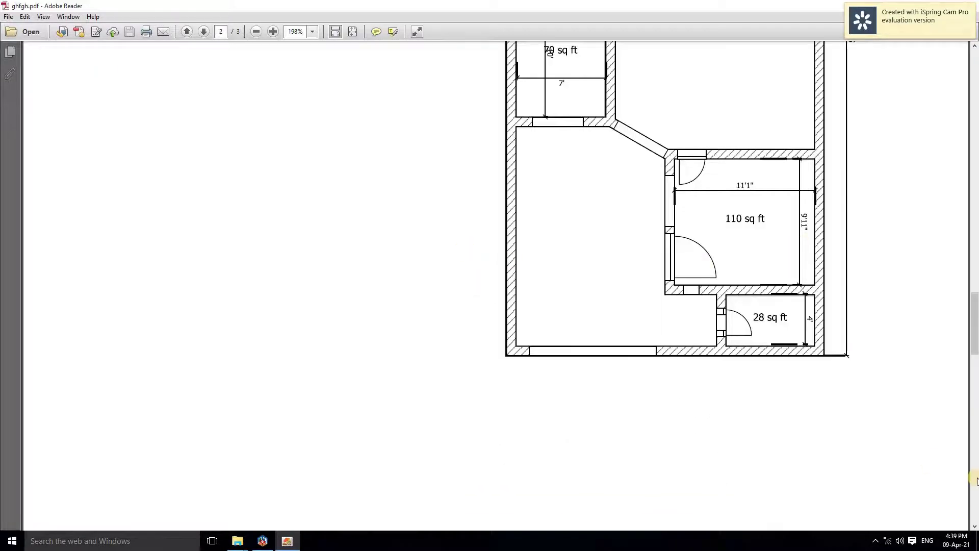
pyautogui.moveTo(975, 364); pyautogui.dragTo(969, 105)
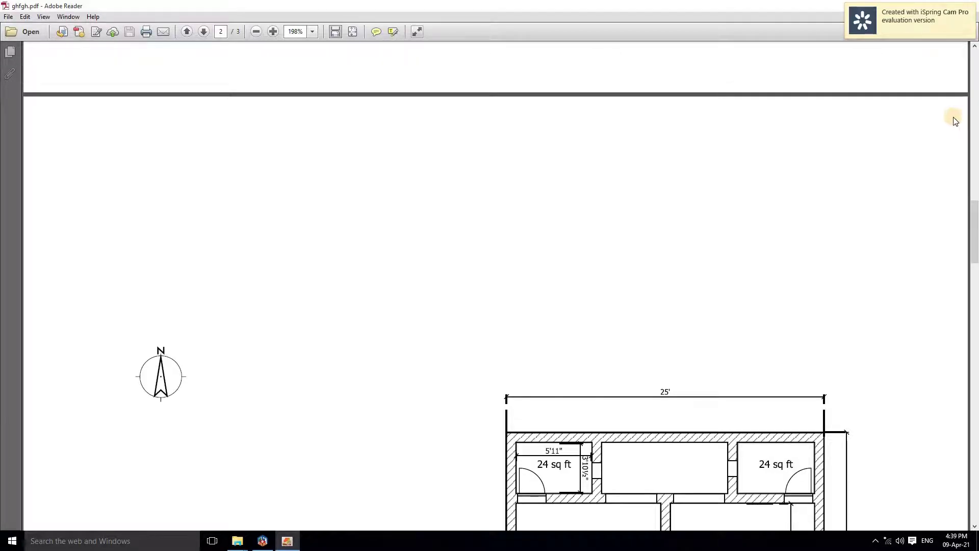